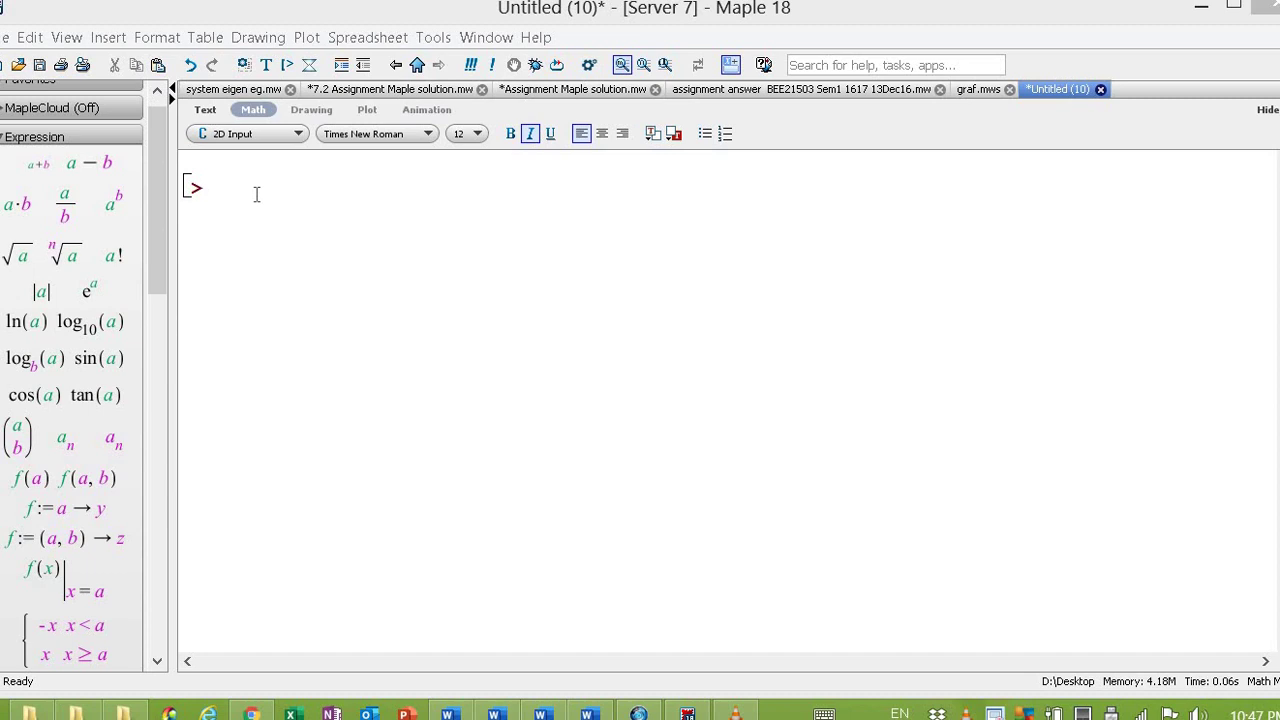
Step: Run restart; at the first prompt of the untitled worksheet
left_click(255, 194)
type("re")
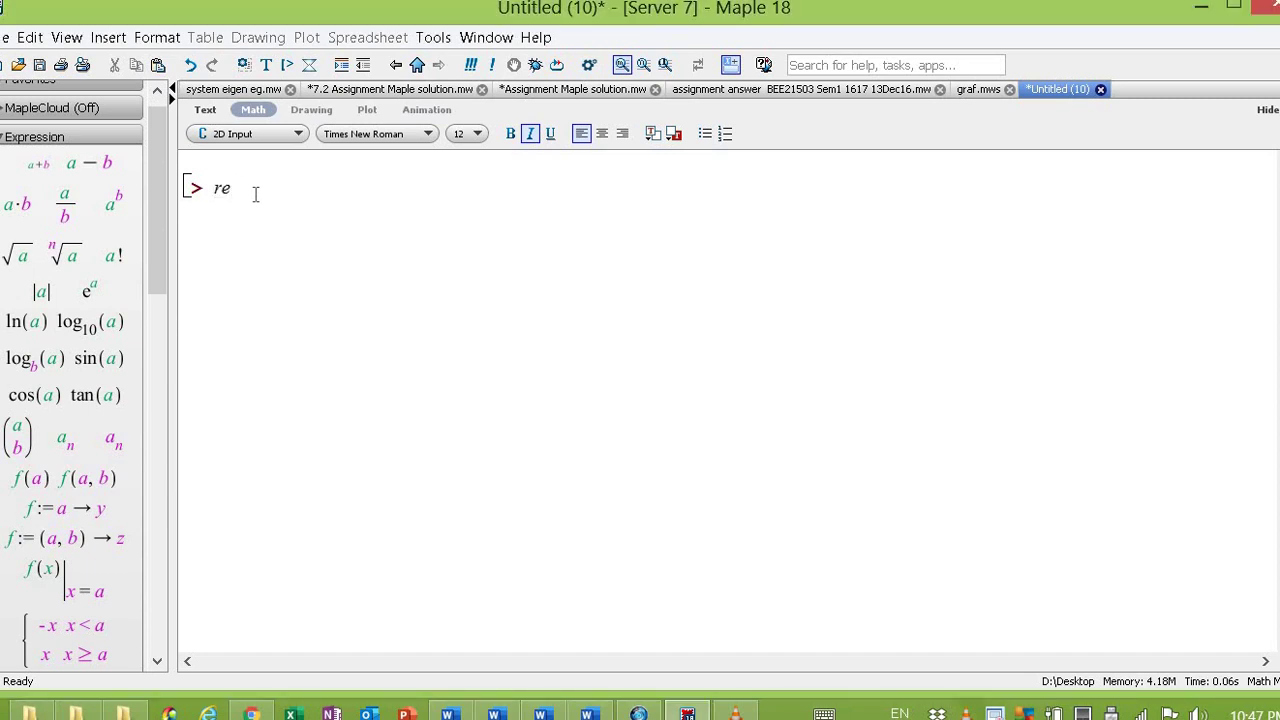
type("start;")
key("Return")
Step: Zoom in on the worksheet and load the plots package with with(plots);
left_click(665, 64)
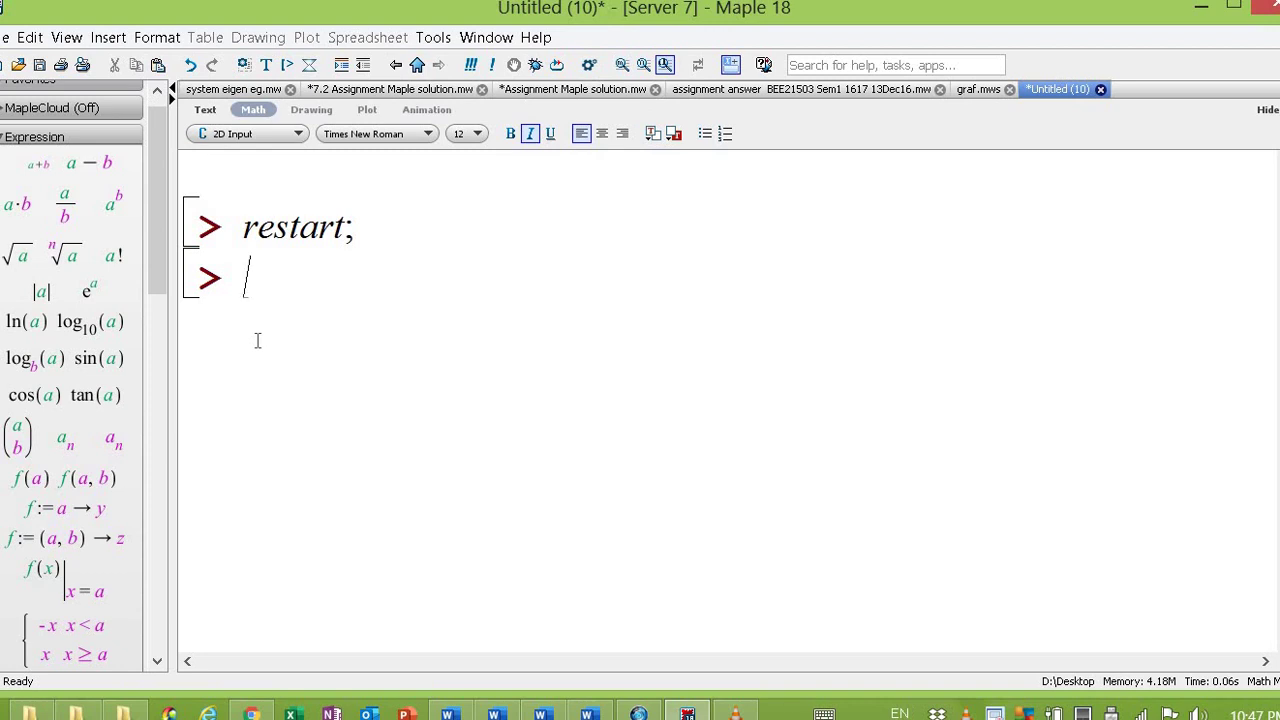
type("with(plo")
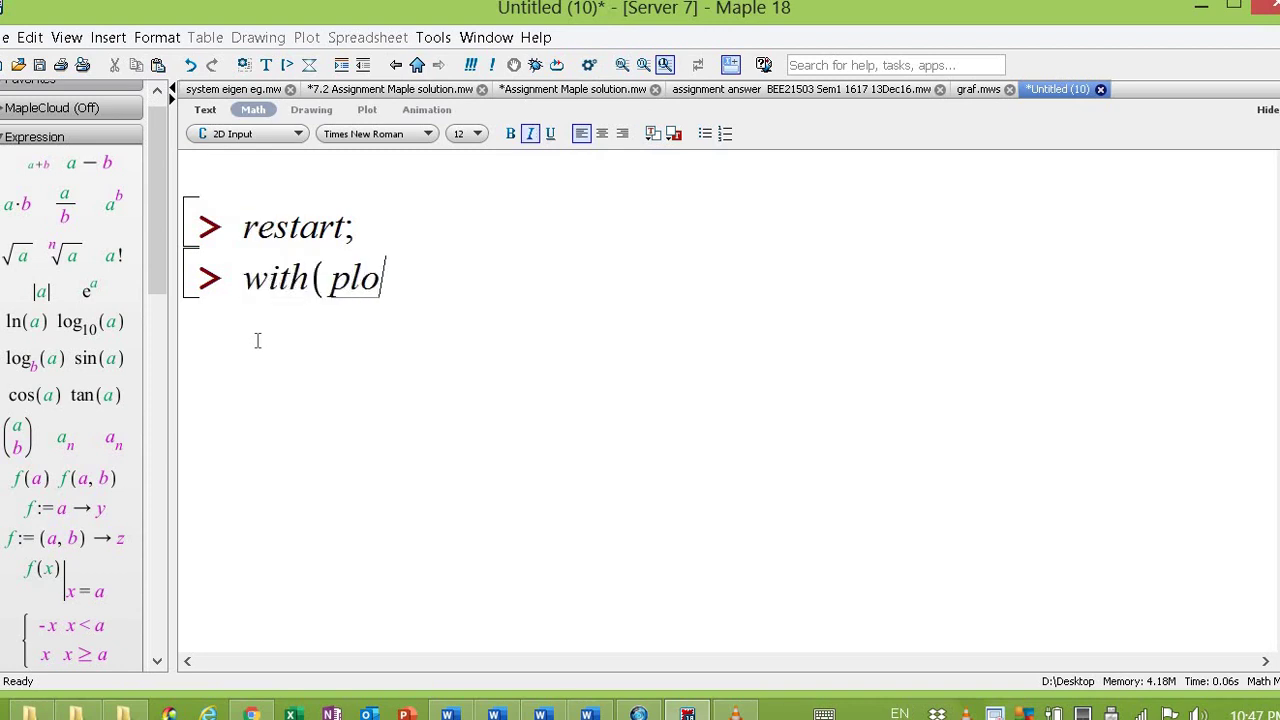
type("ts);")
key("Return")
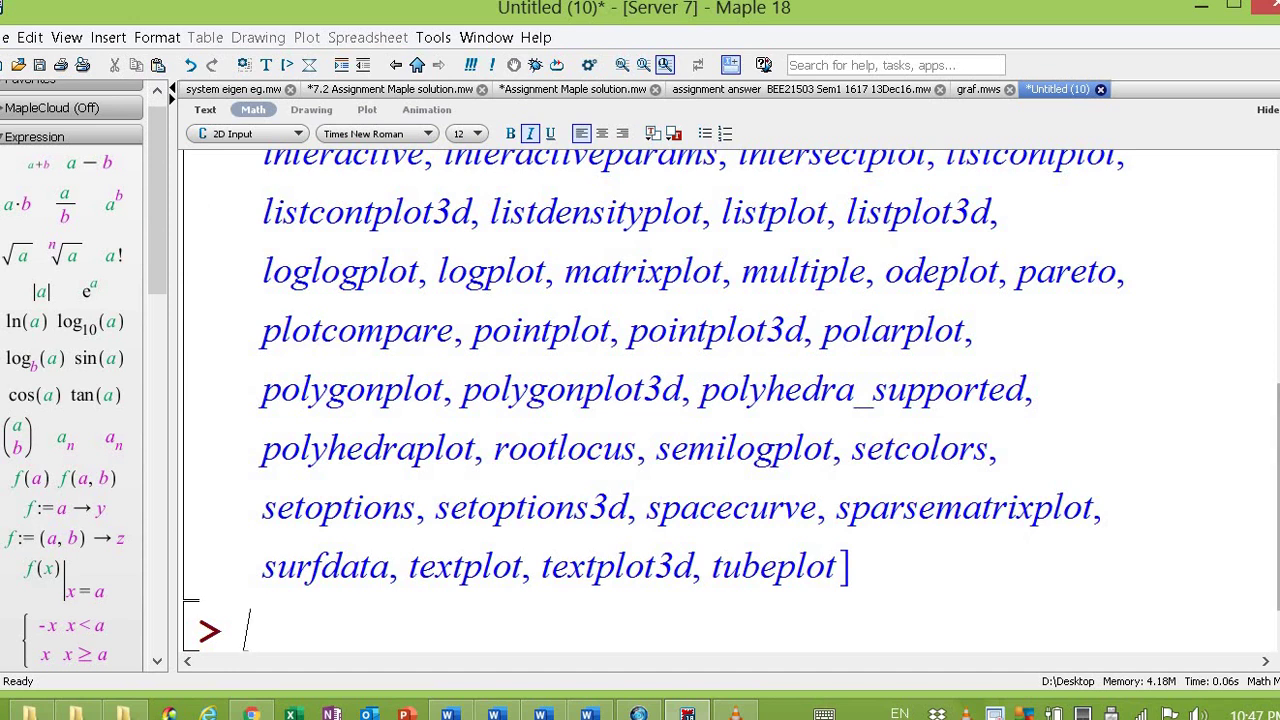
scroll(731, 401, "down", 1)
Step: Enter and run plot(x, x=-3..3); to draw the straight line from -3 to 3
type("pl")
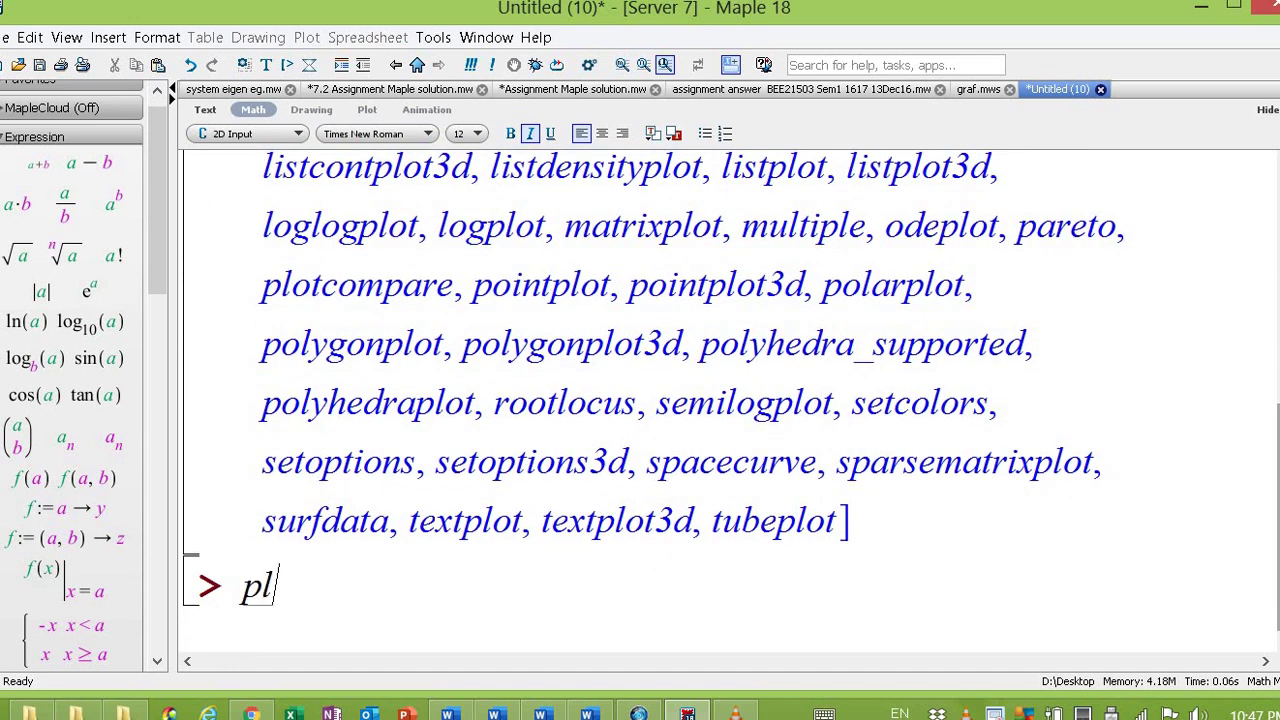
type("ot(")
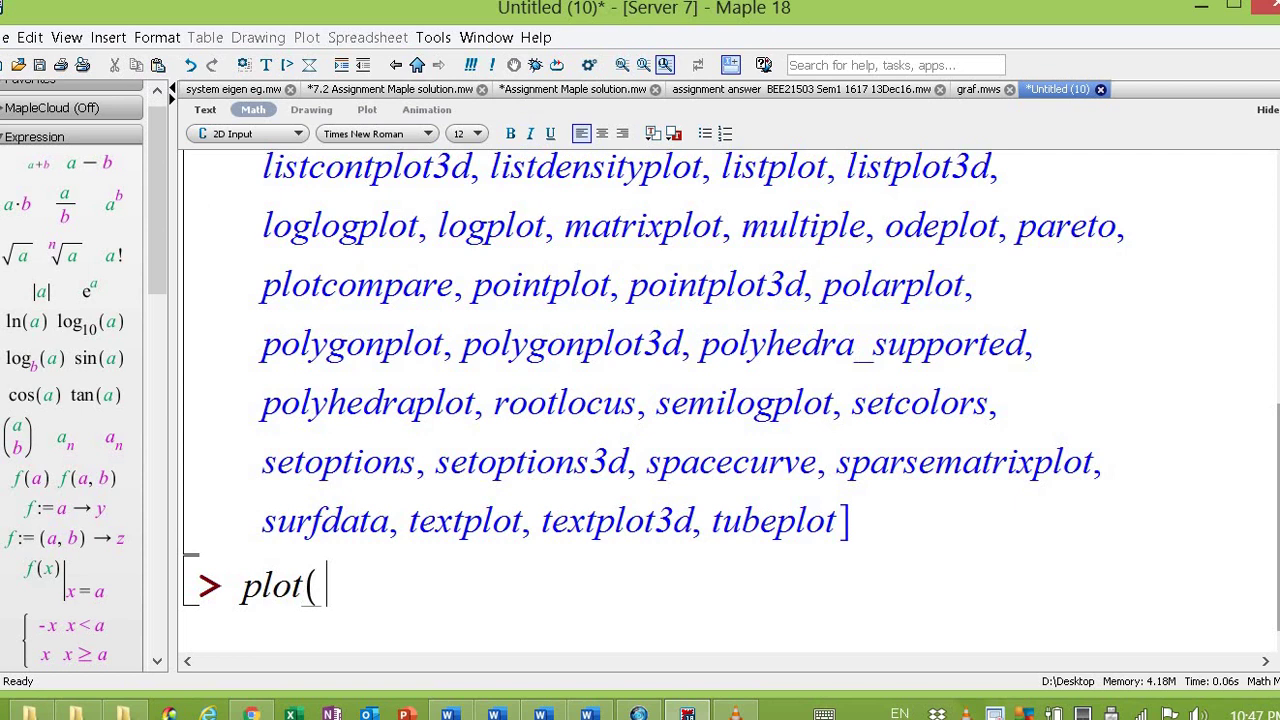
type("x, x =-33")
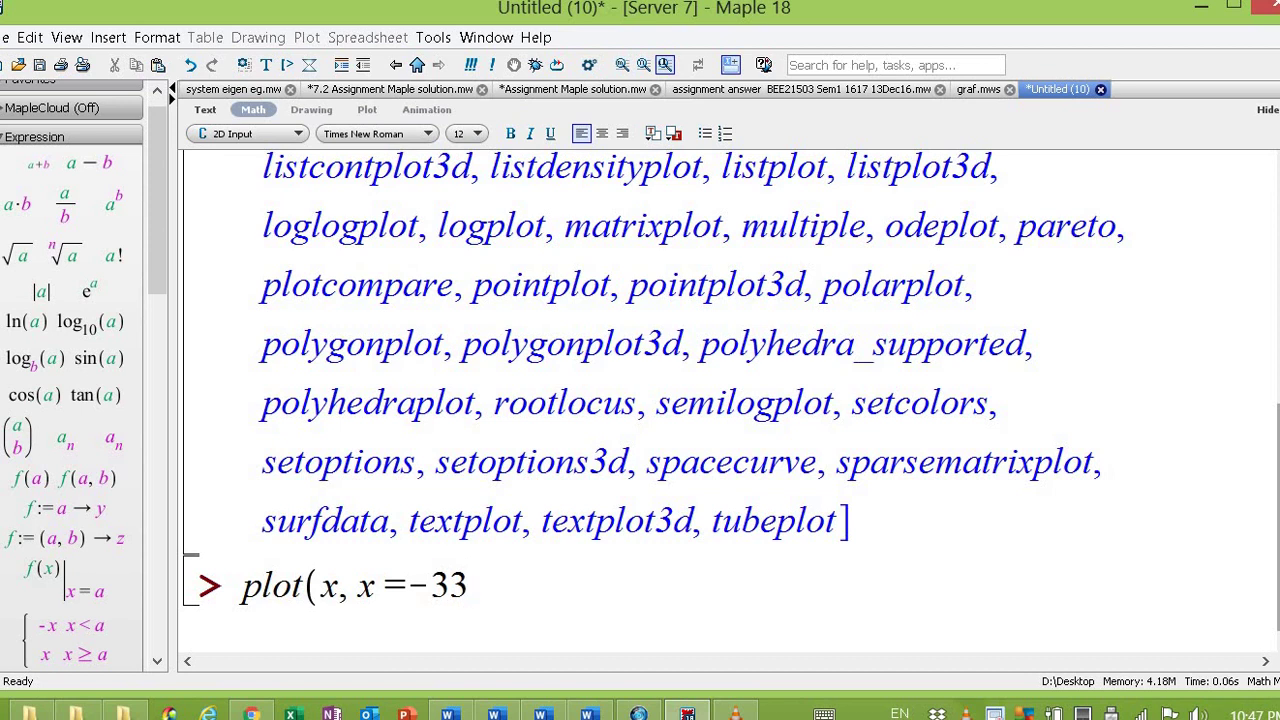
key("BackSpace")
type("..3);")
key("Return")
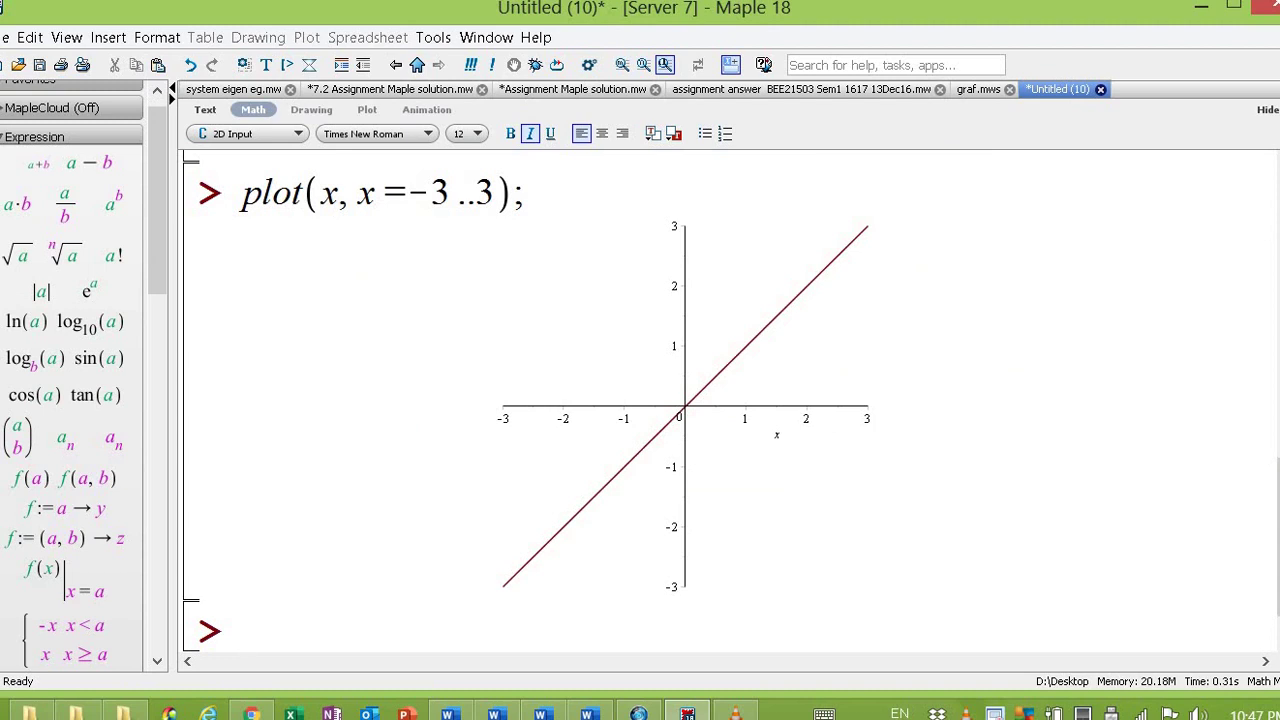
scroll(330, 237, "up", 10)
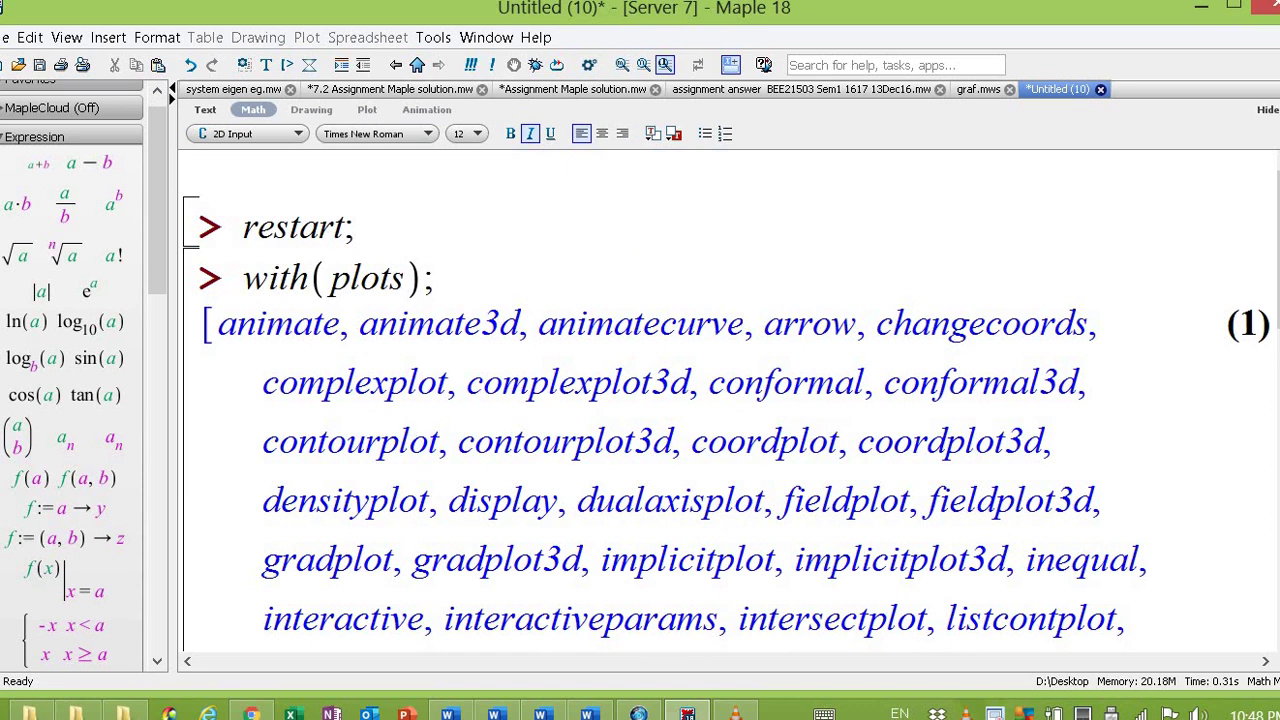
scroll(678, 410, "down", 3)
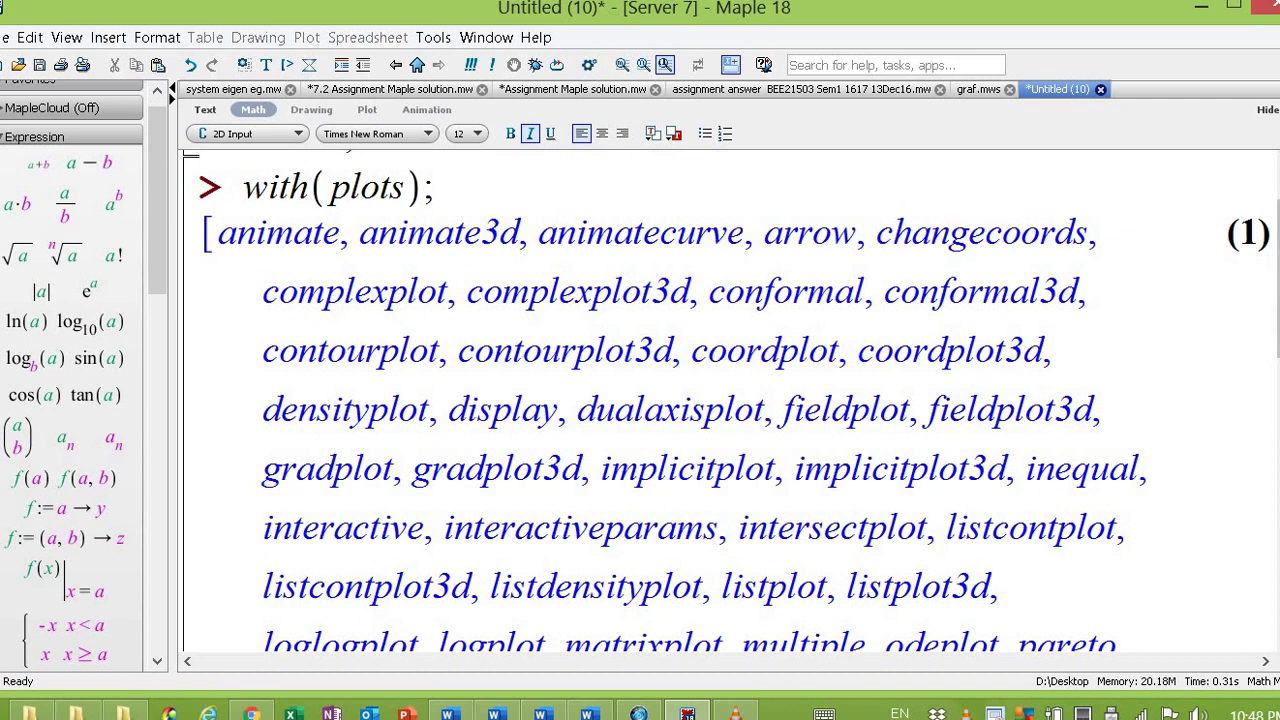
scroll(1273, 276, "down", 10)
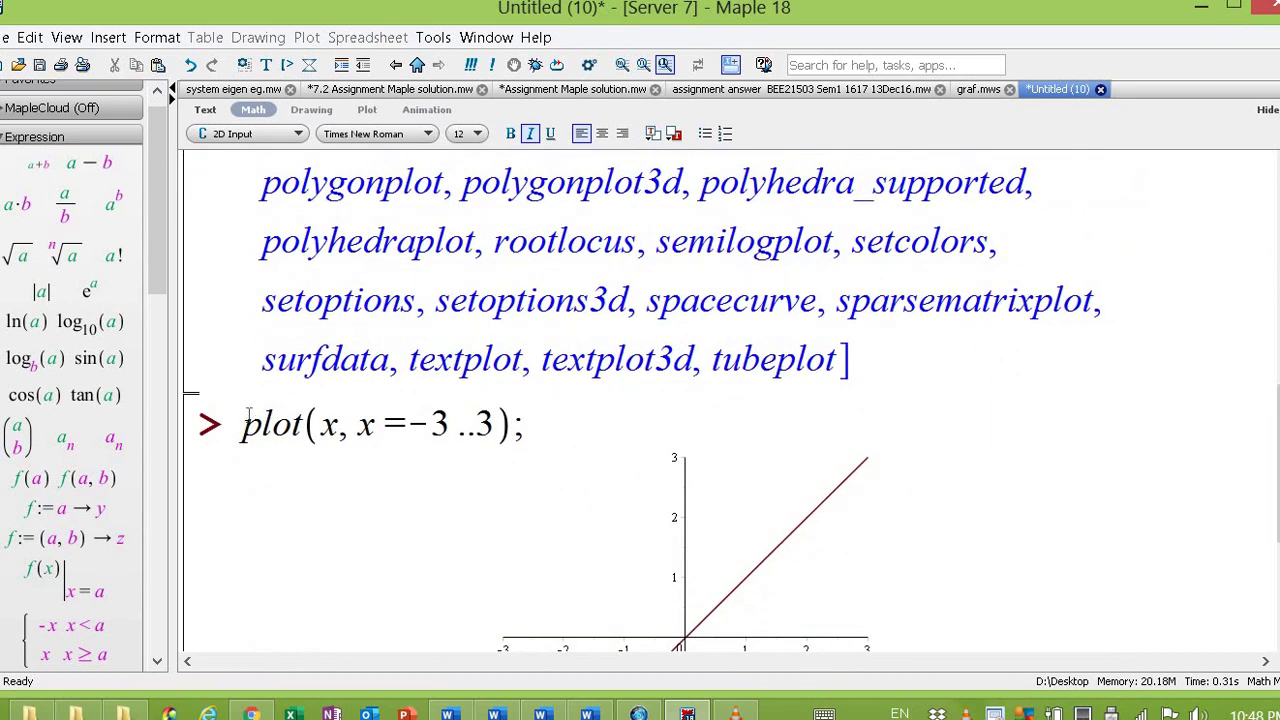
Step: Point out the plotted expression x and the range variable x in the command
double_click(328, 424)
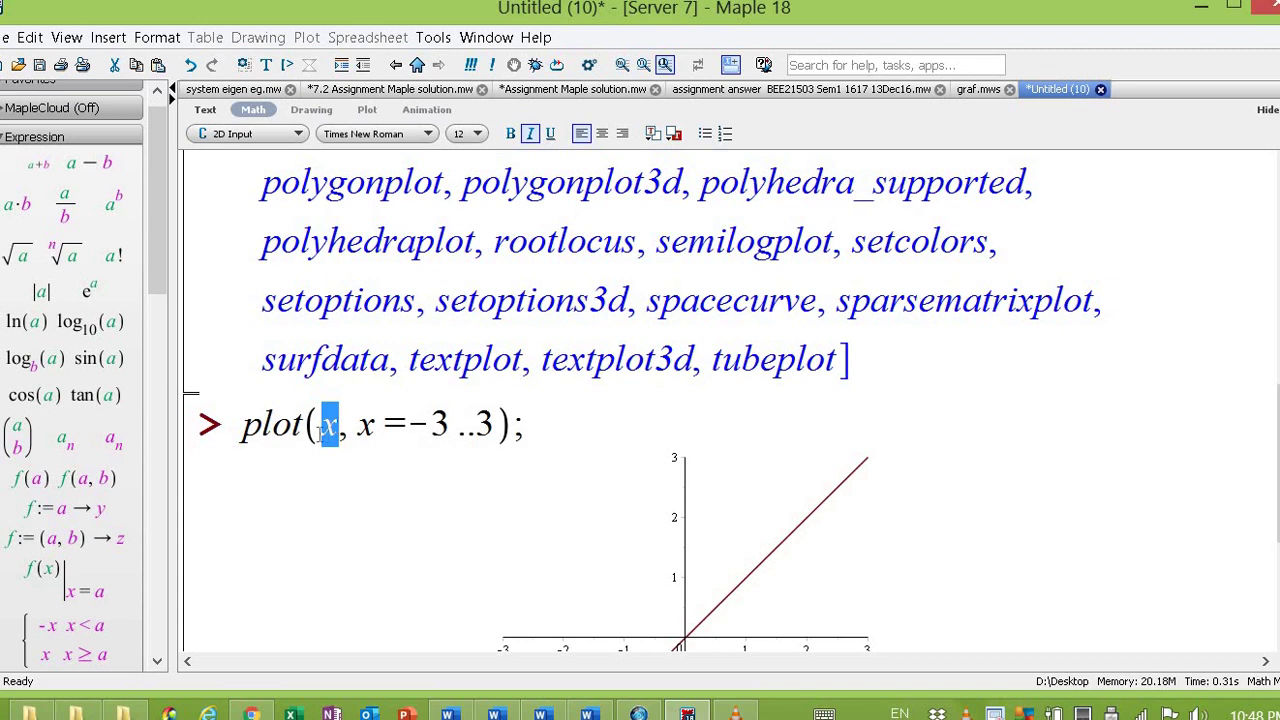
left_click(367, 456)
double_click(326, 426)
left_click(365, 424)
scroll(404, 218, "down", 3)
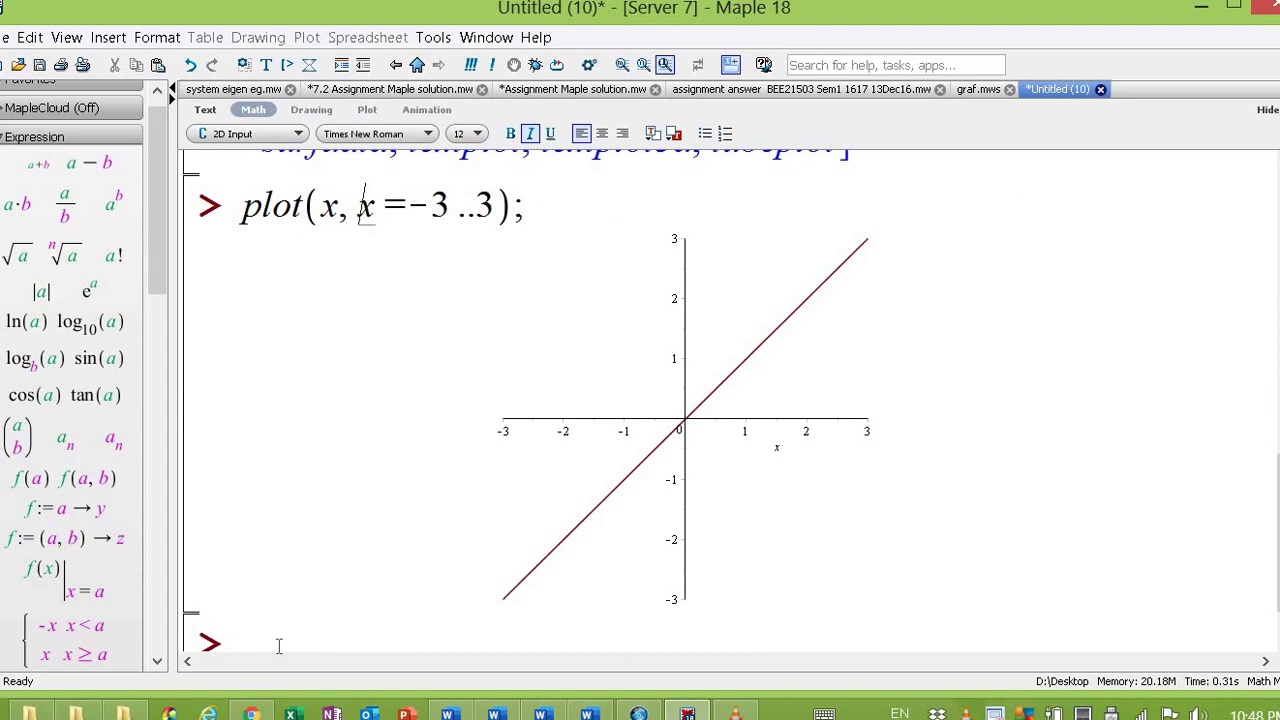
Step: Enter and run plot([x, x^2], x=-3..3);, correcting the stray 0 and fraction
scroll(1270, 560, "down", 1)
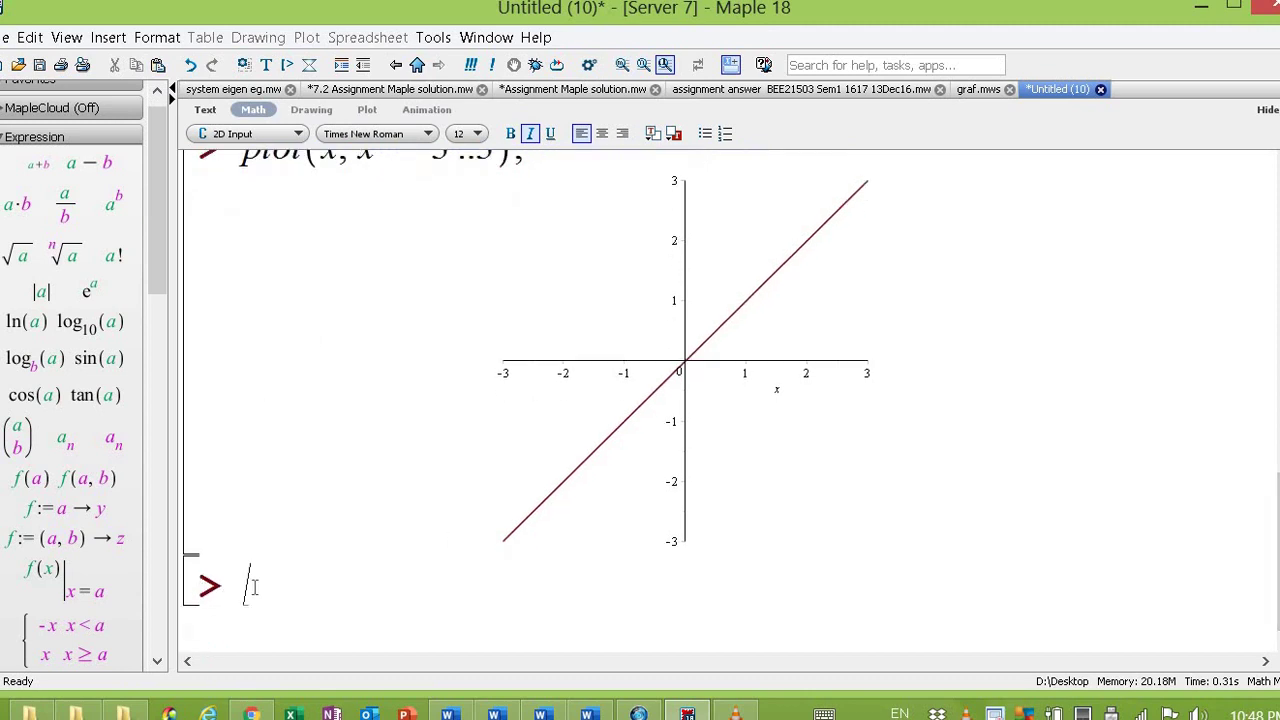
type("plot([x, x^2")
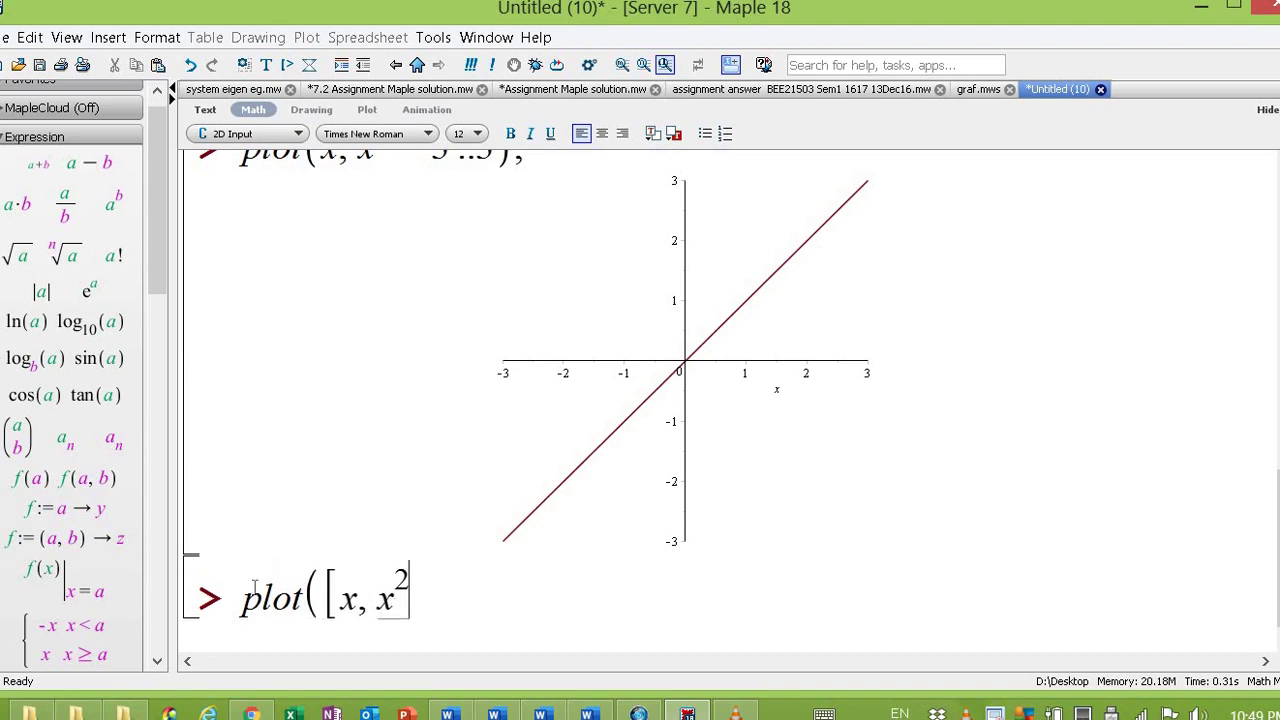
key("Right")
type("0")
key("BackSpace")
type("],")
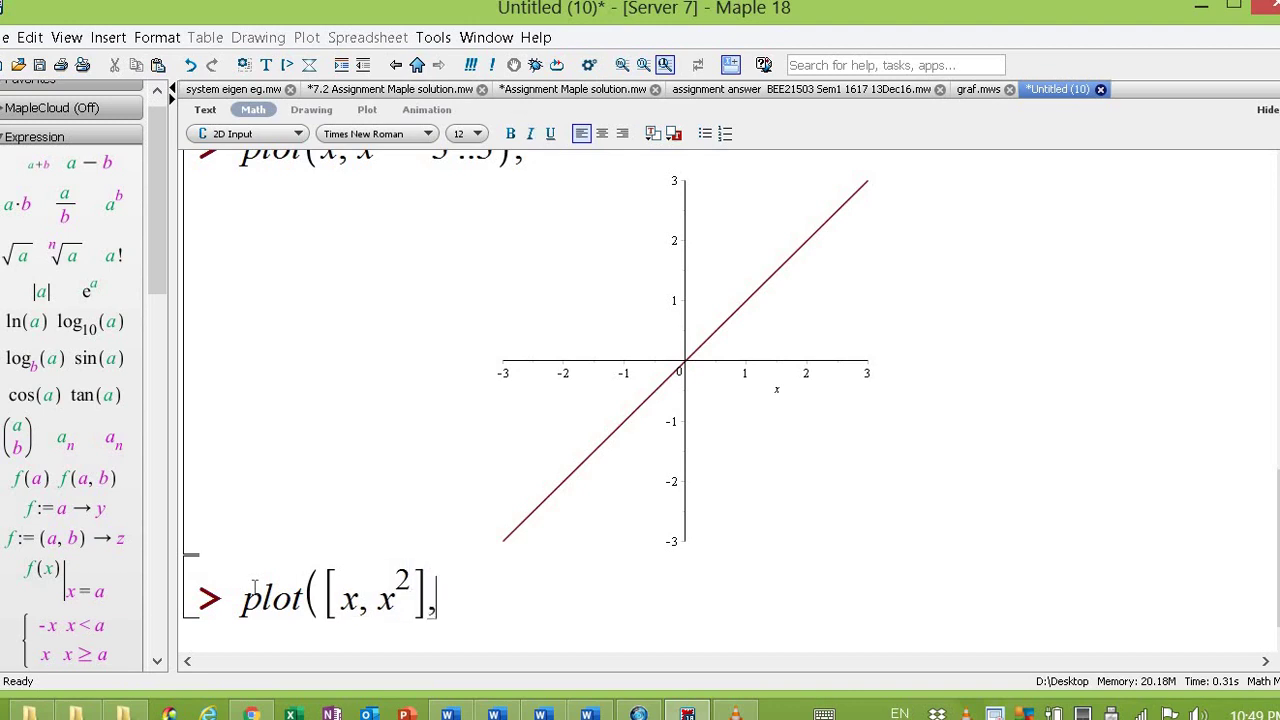
type(" x=-3/")
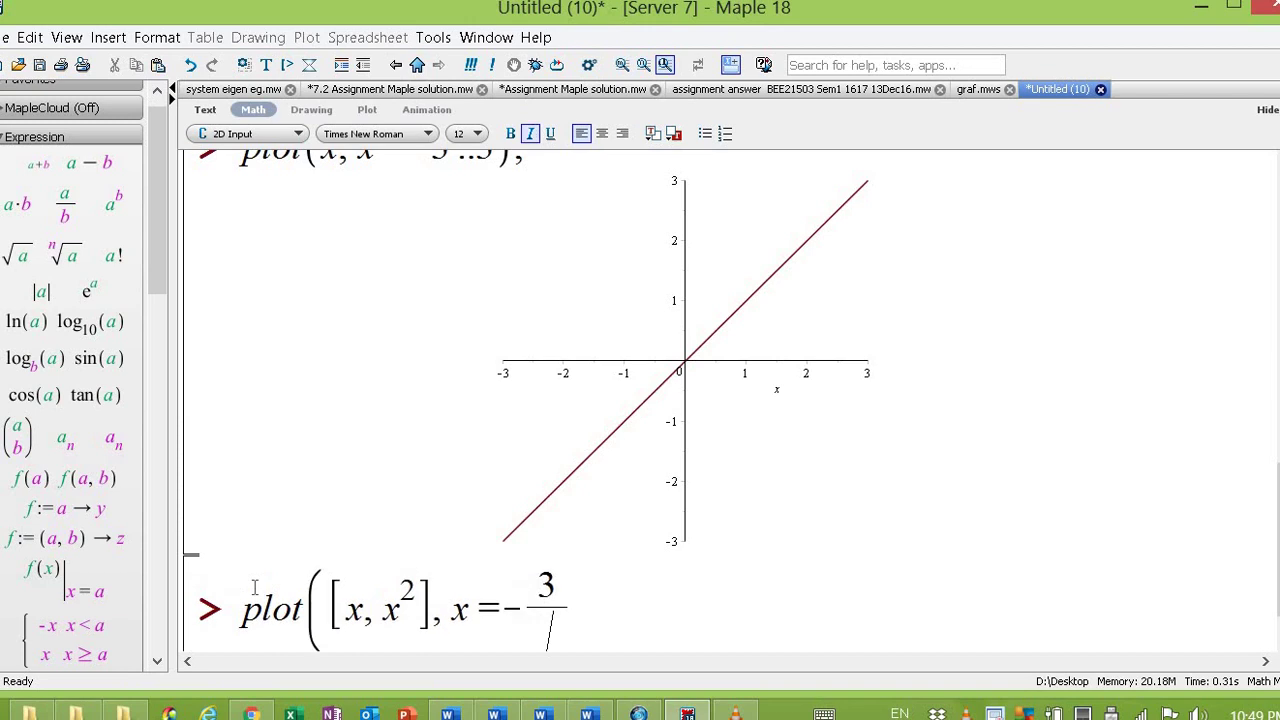
type("3")
key("BackSpace")
key("BackSpace")
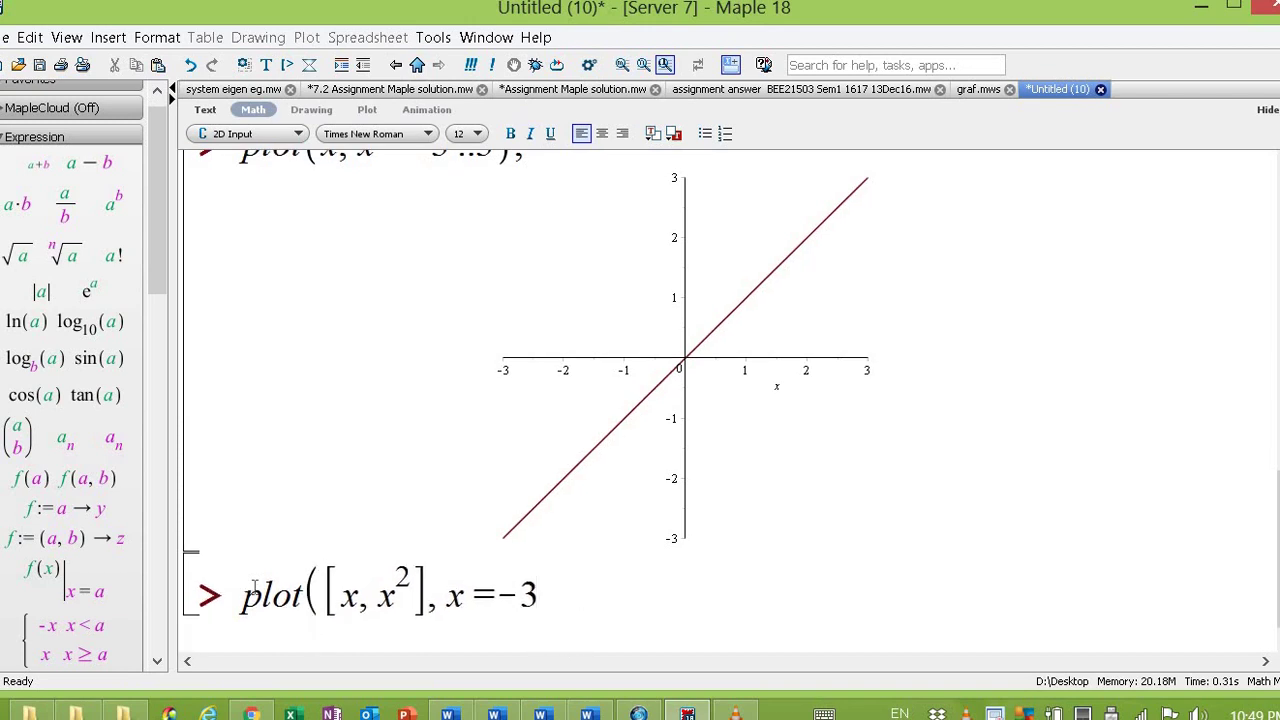
type("..3);")
key("Return")
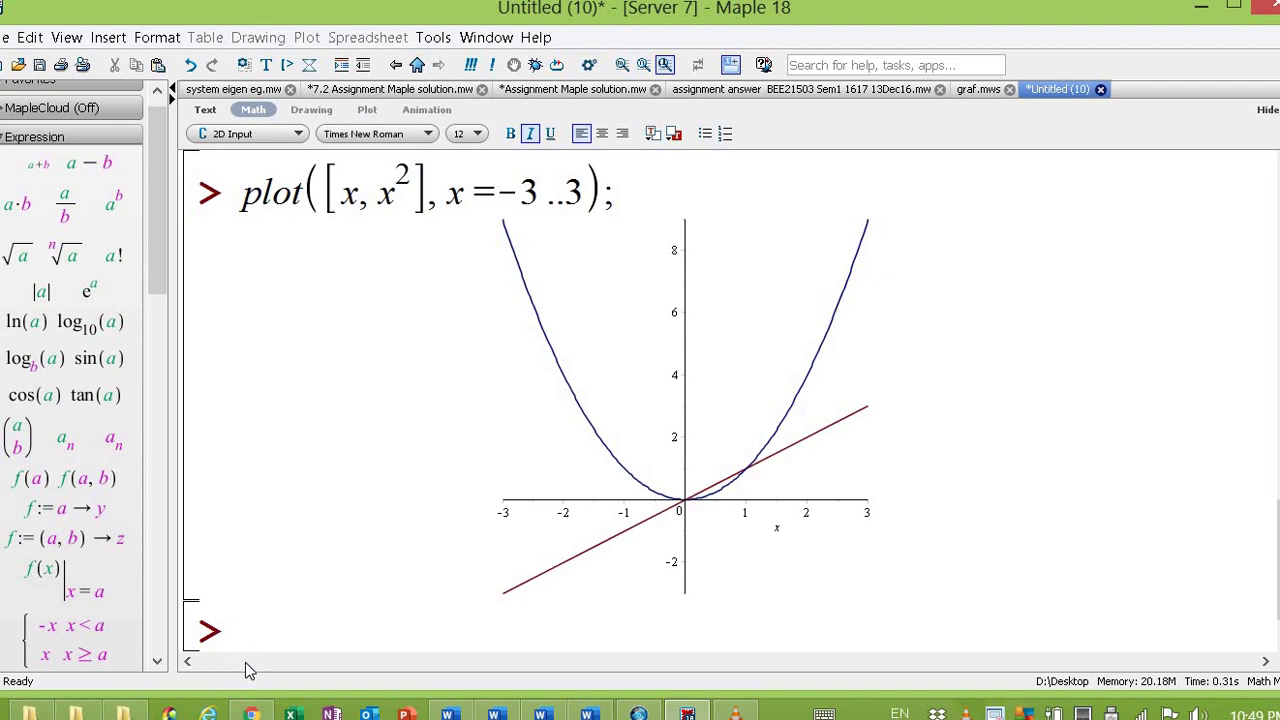
Step: Enter and run implicitplot(x^2+y^2=9, x=-3..3, y=-3..3); to draw the radius-3 circle
type("impl")
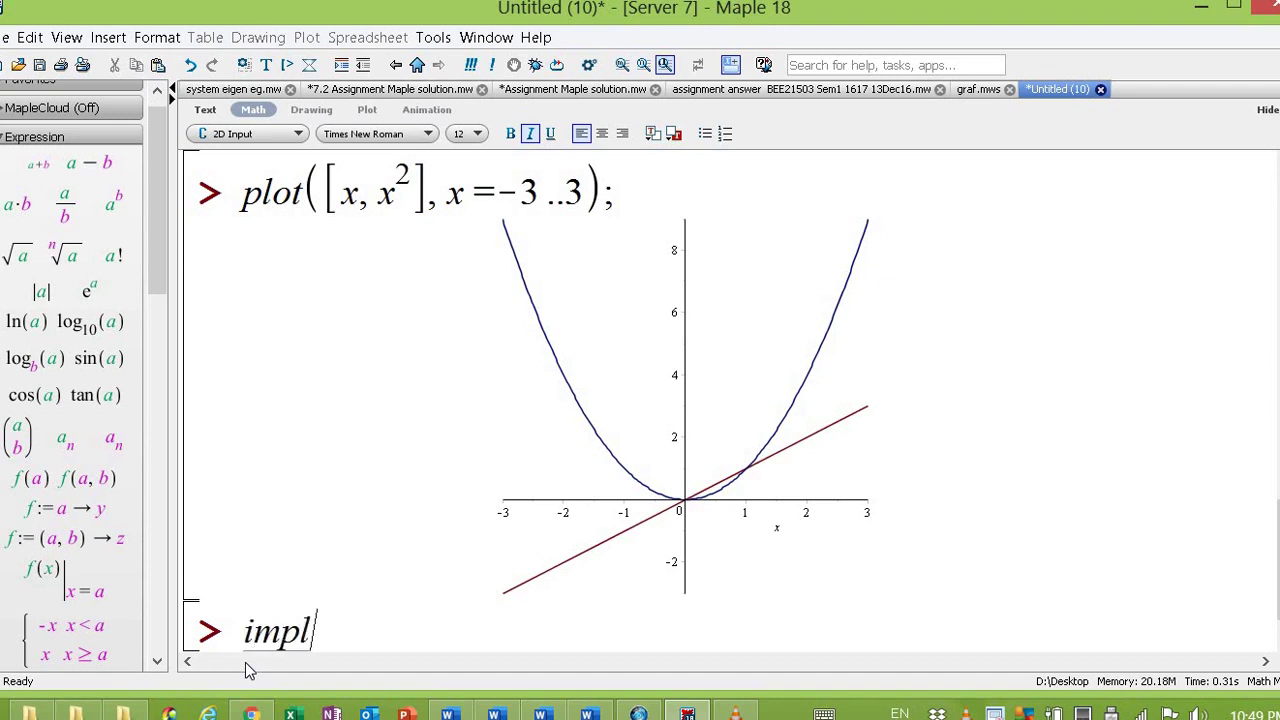
type("icitpl")
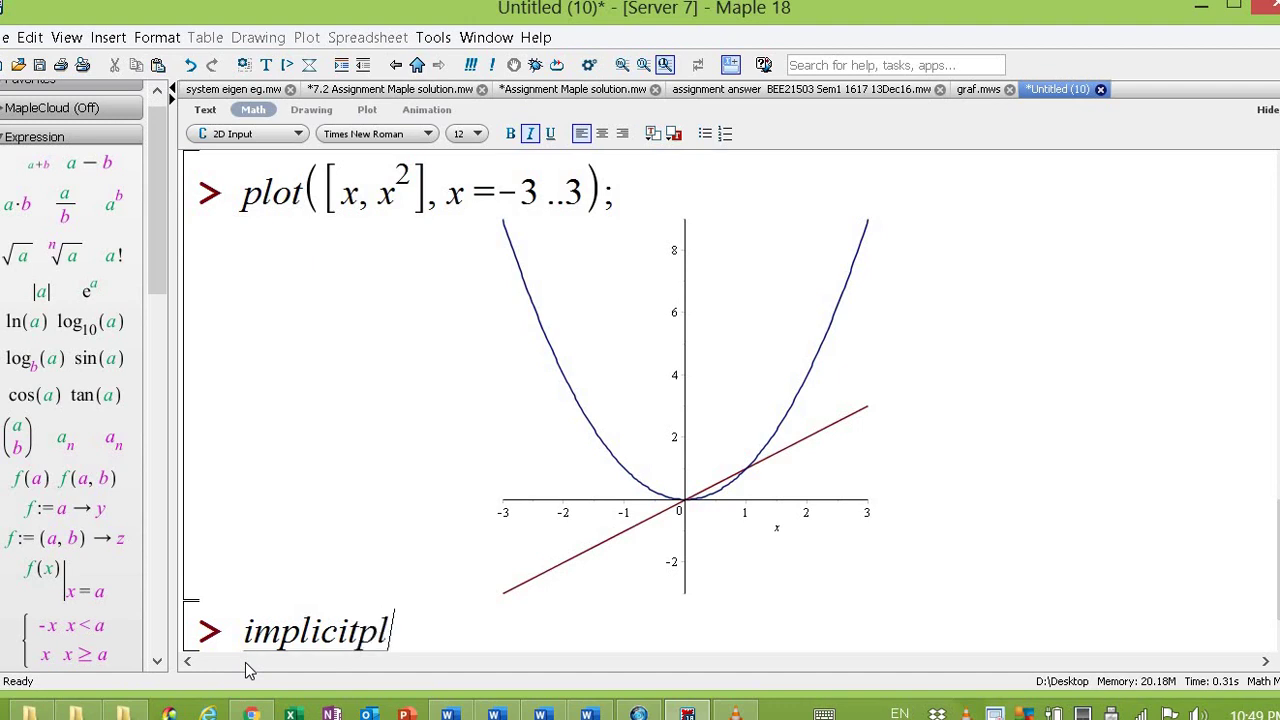
type("ot(")
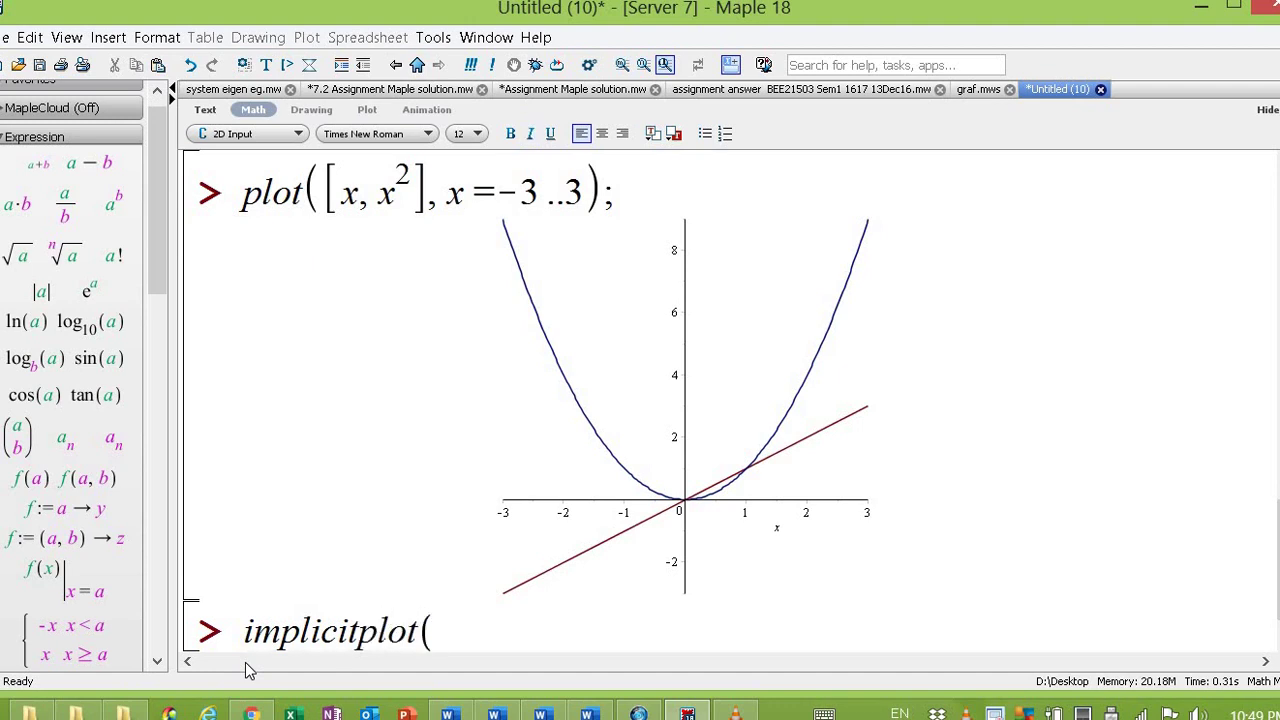
type("x^2")
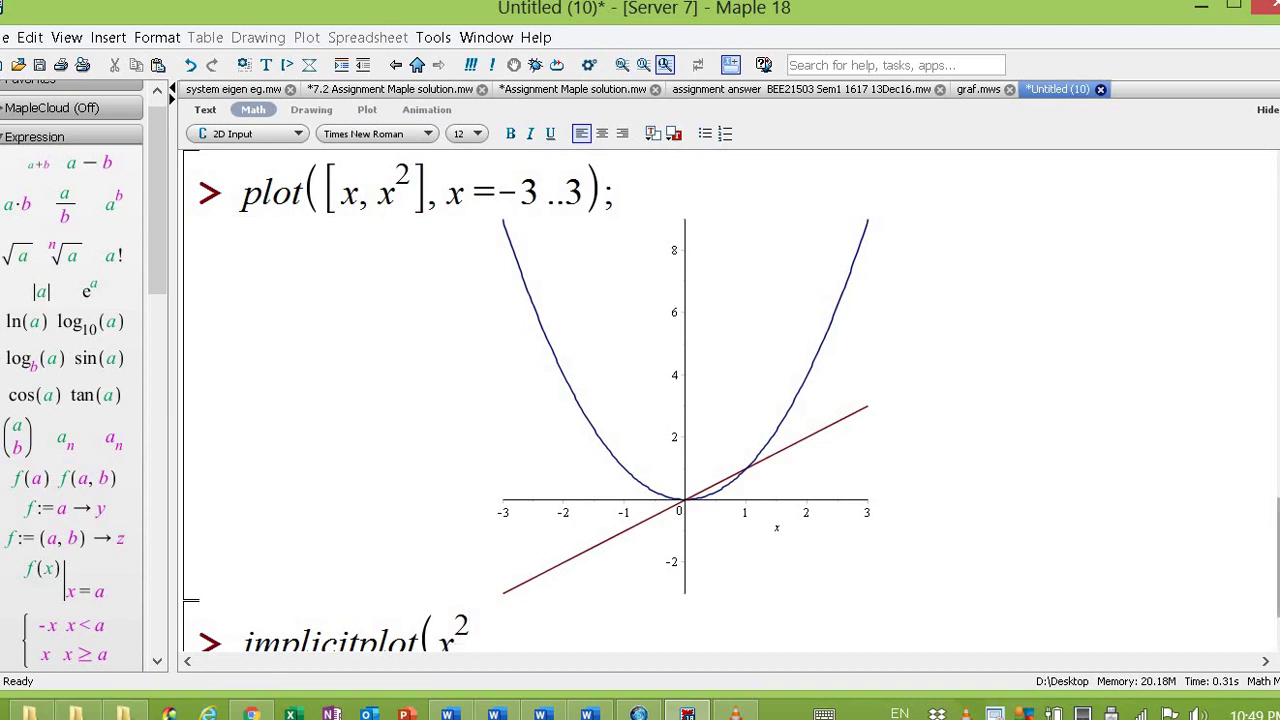
scroll(1276, 630, "down", 1)
key("shift+Left")
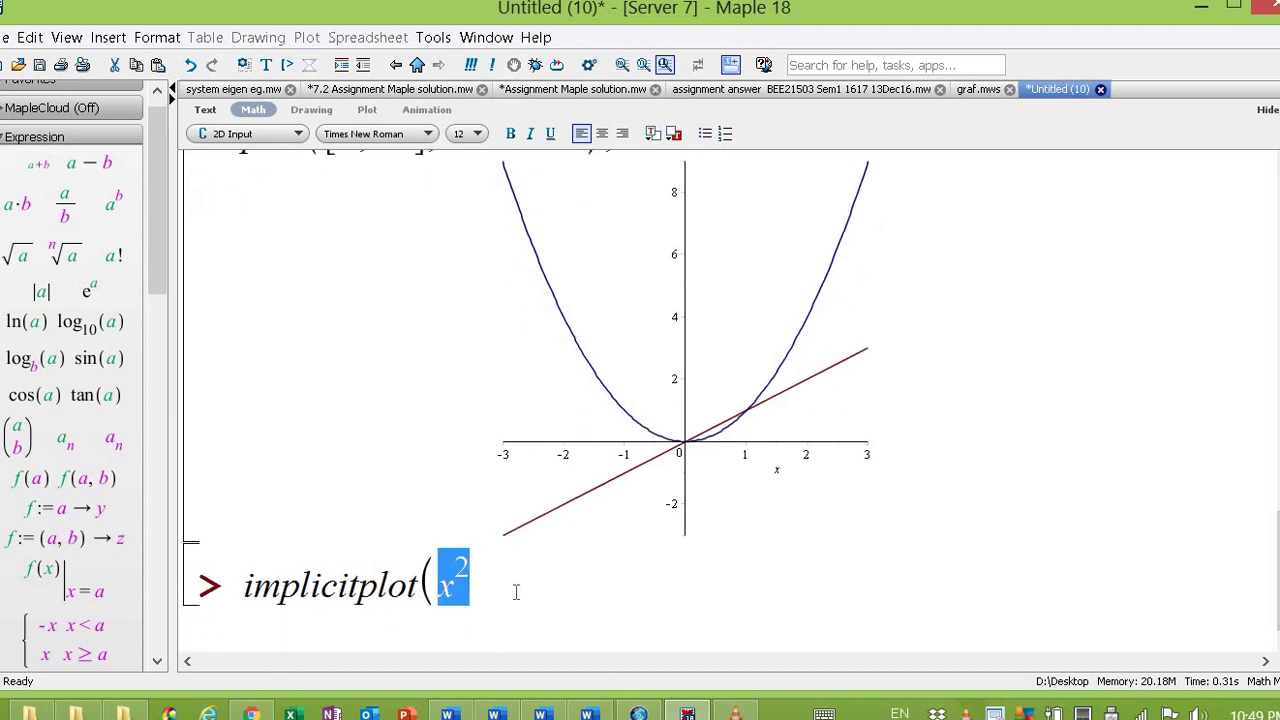
key("Right")
type("+y^2")
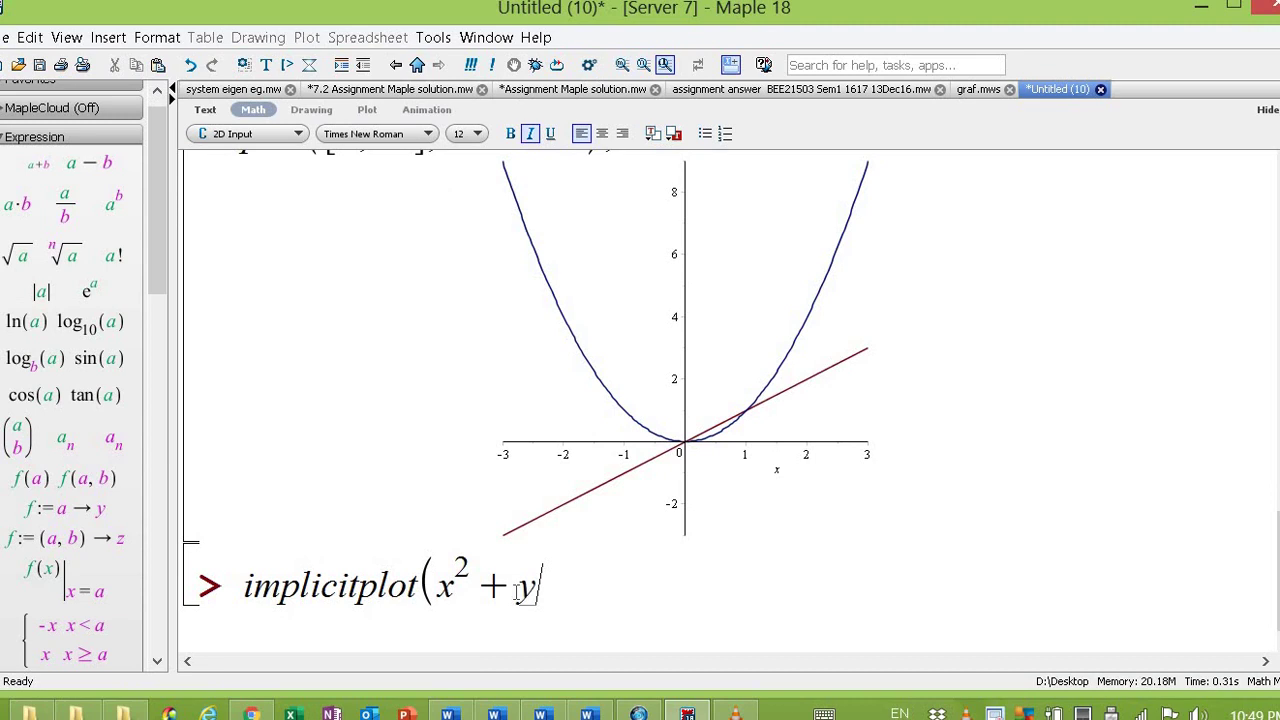
left_click(530, 618)
left_click(575, 582)
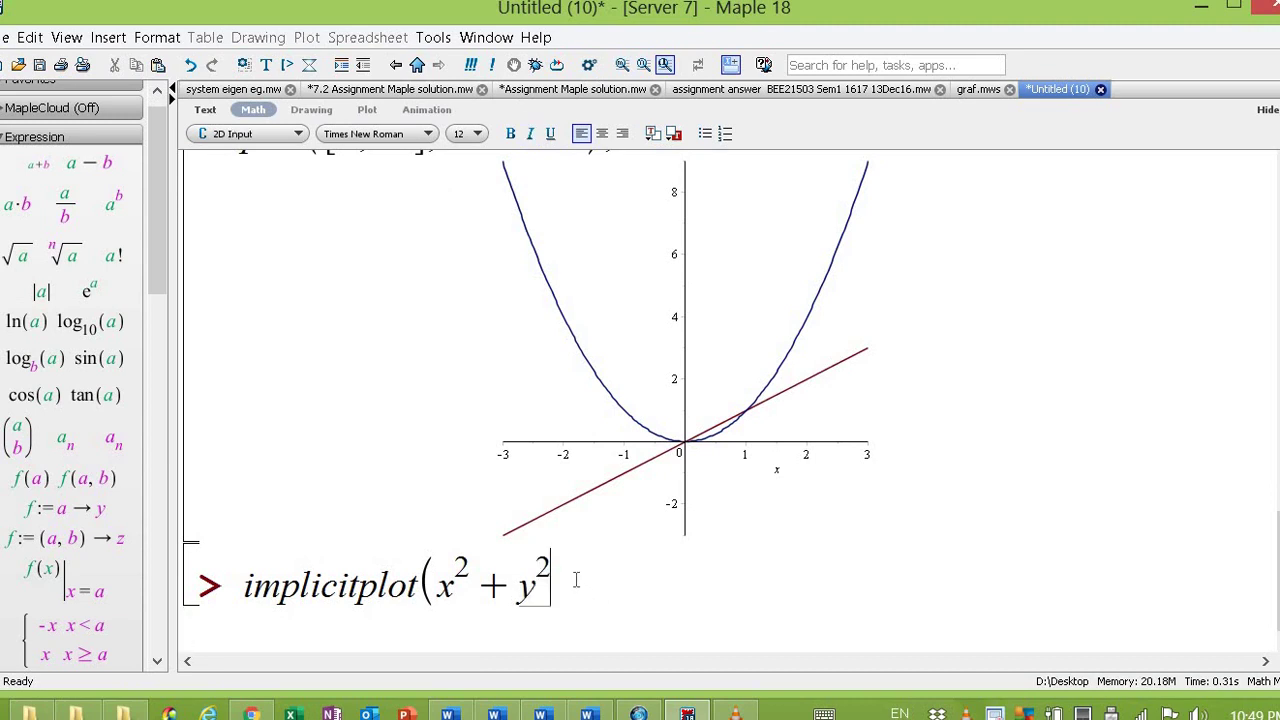
key("Right")
type("= 9, x = ")
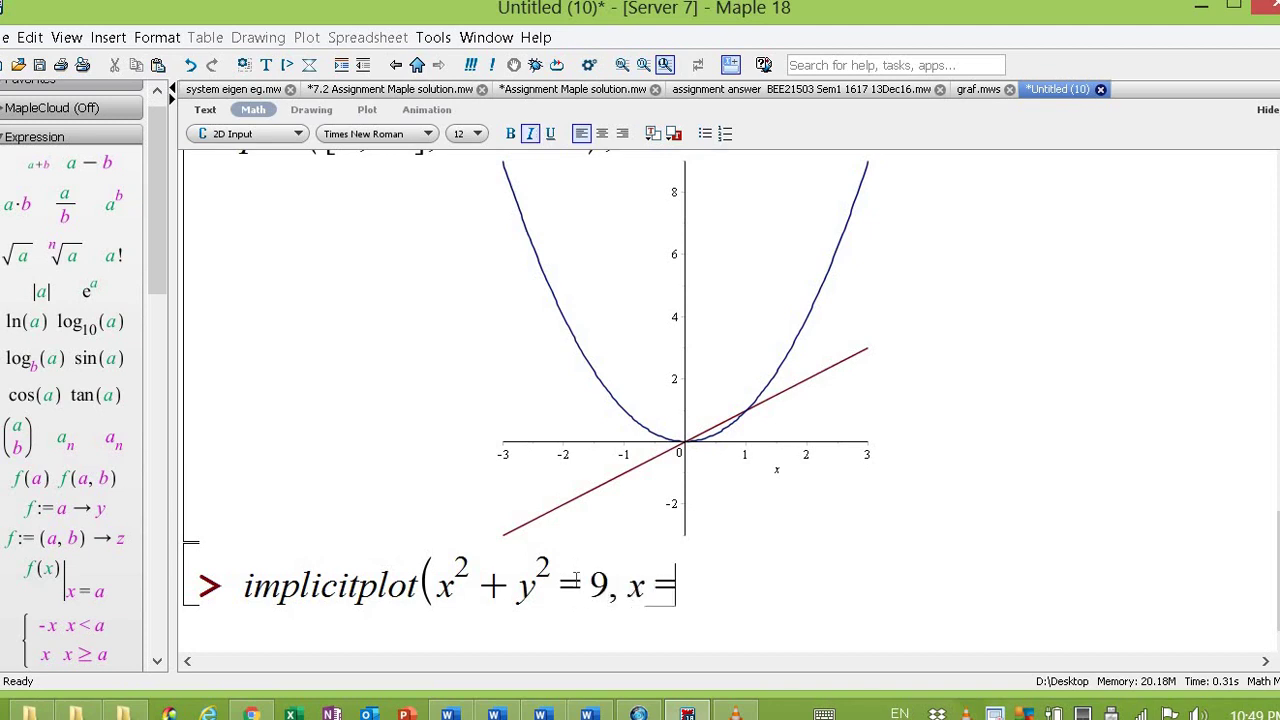
type("-3 ..")
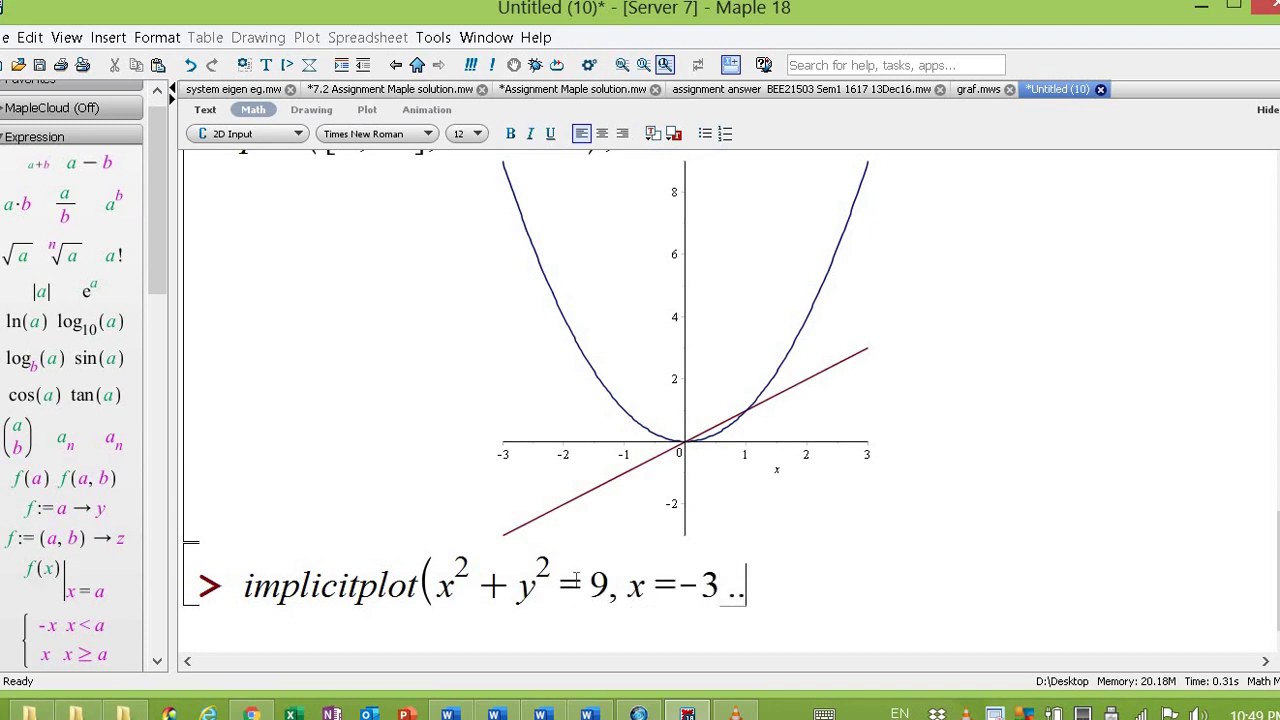
type("3, y")
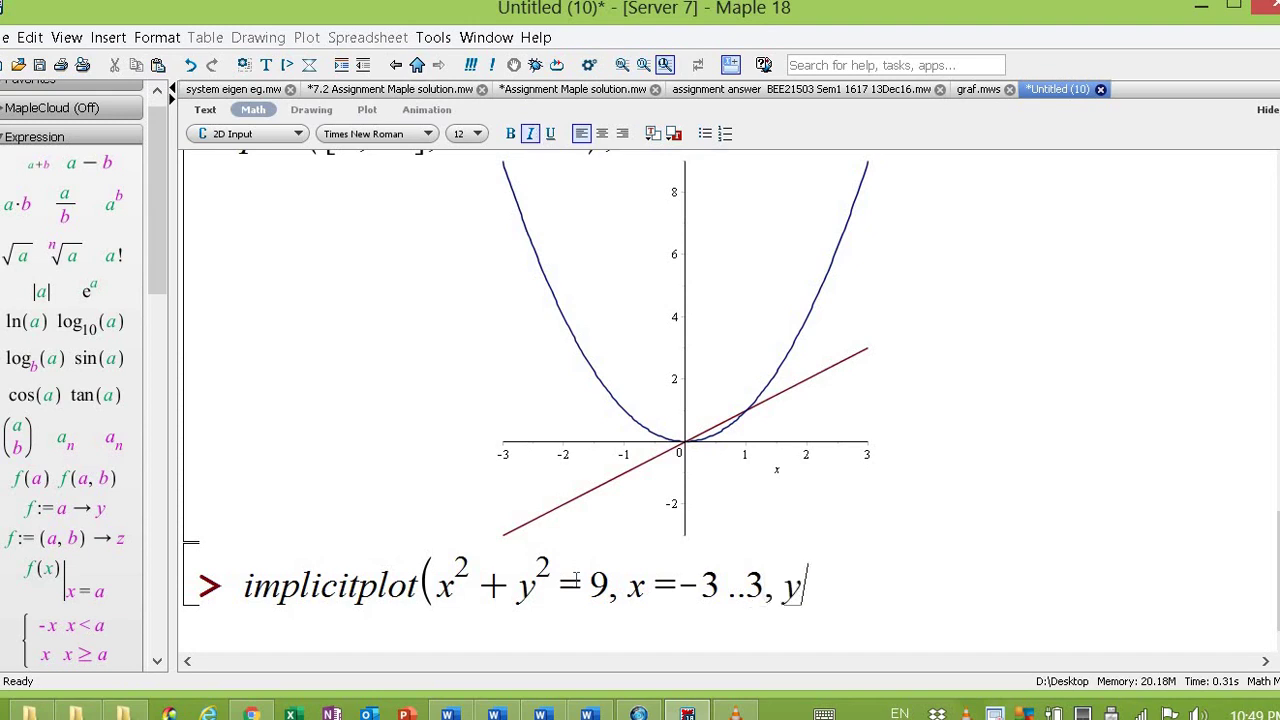
type(" = -3 ..3);")
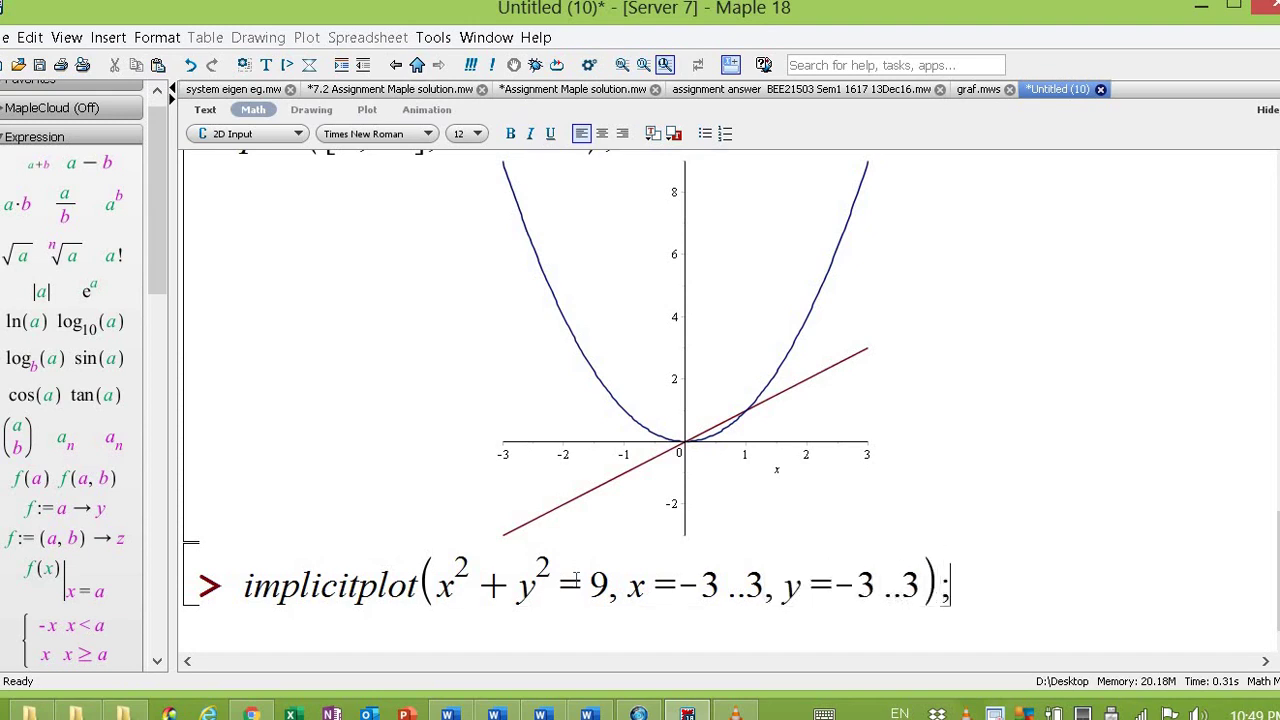
key("Return")
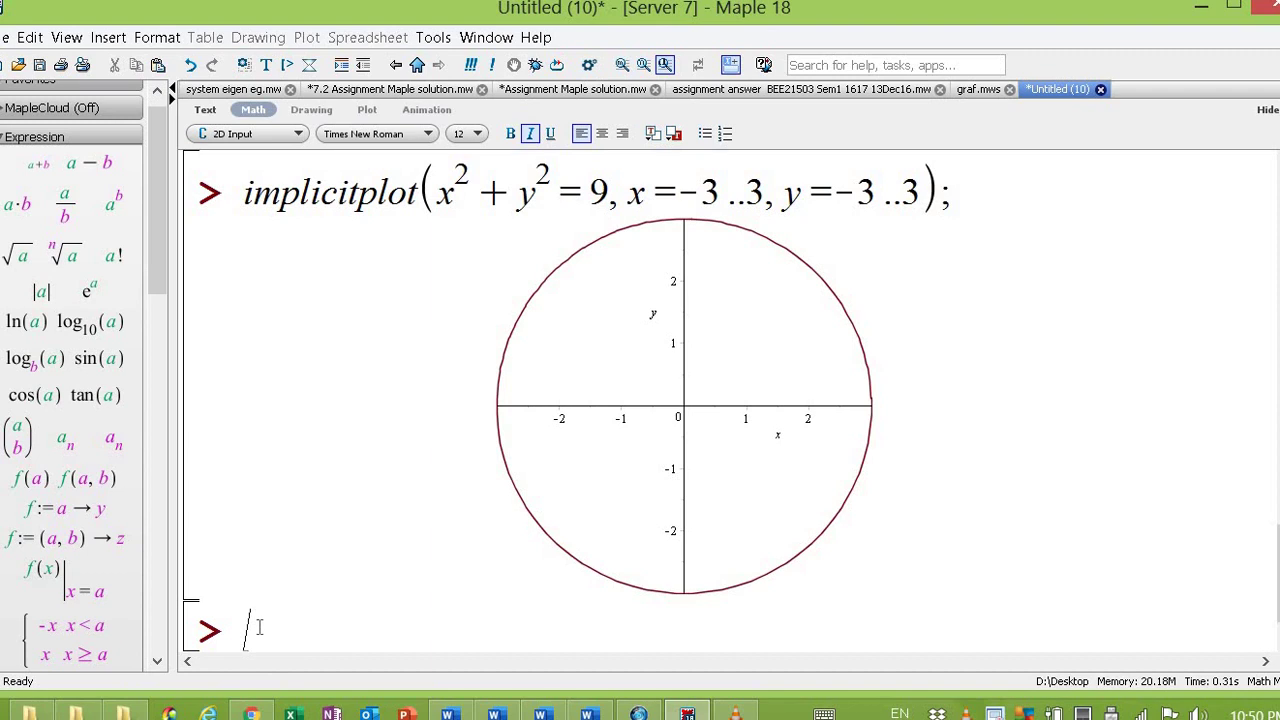
Step: Type plot3d(x^2 + y^2, x=-3..3, y=-3..3); at the new prompt
type("plo")
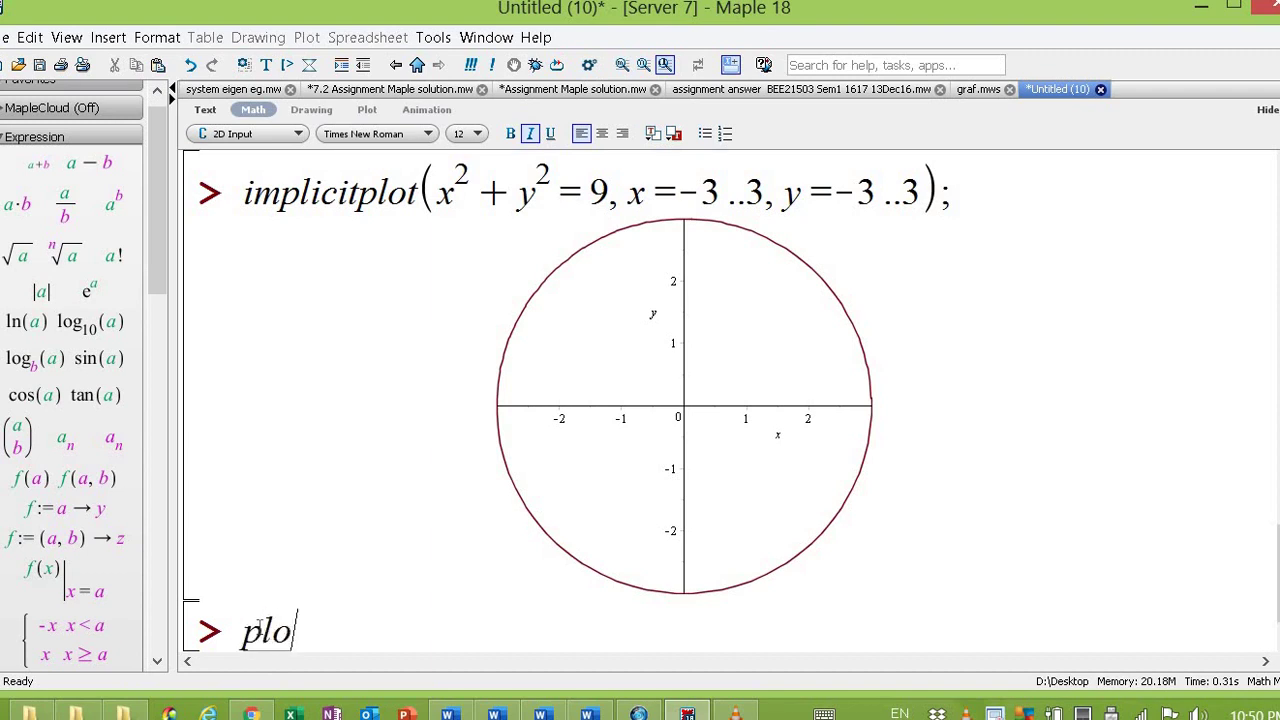
type("t3d(")
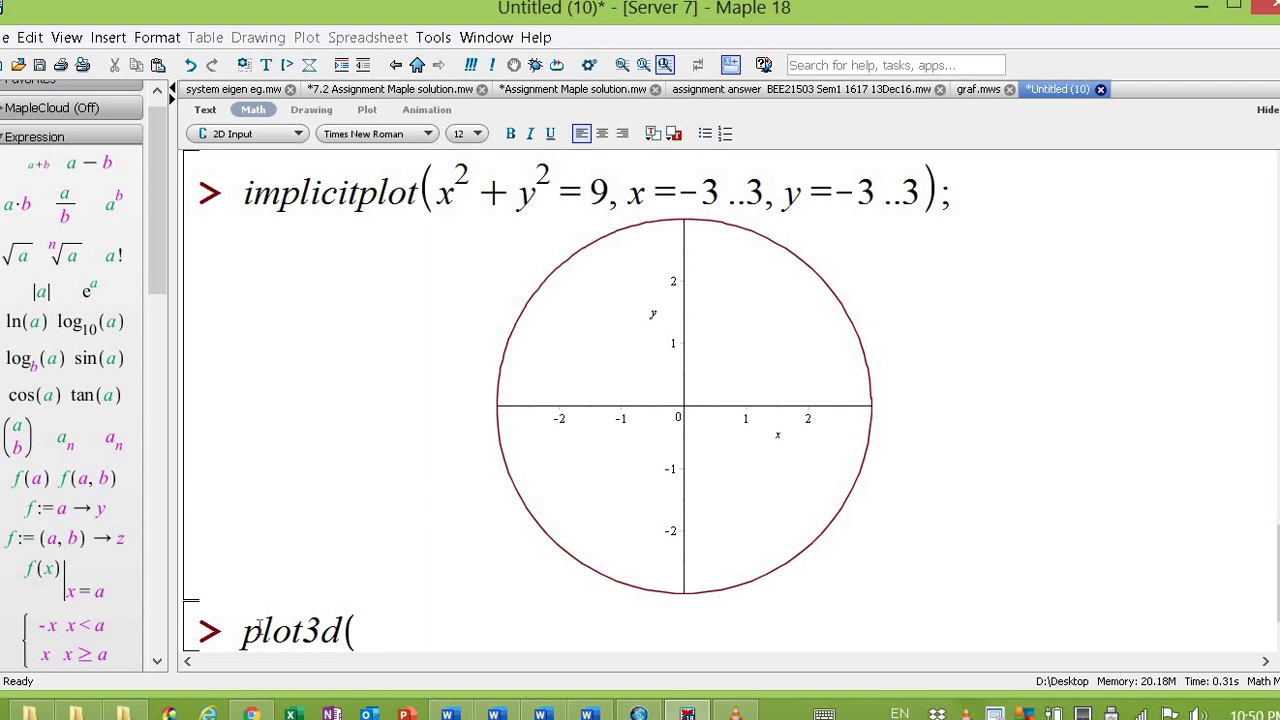
type("x^2")
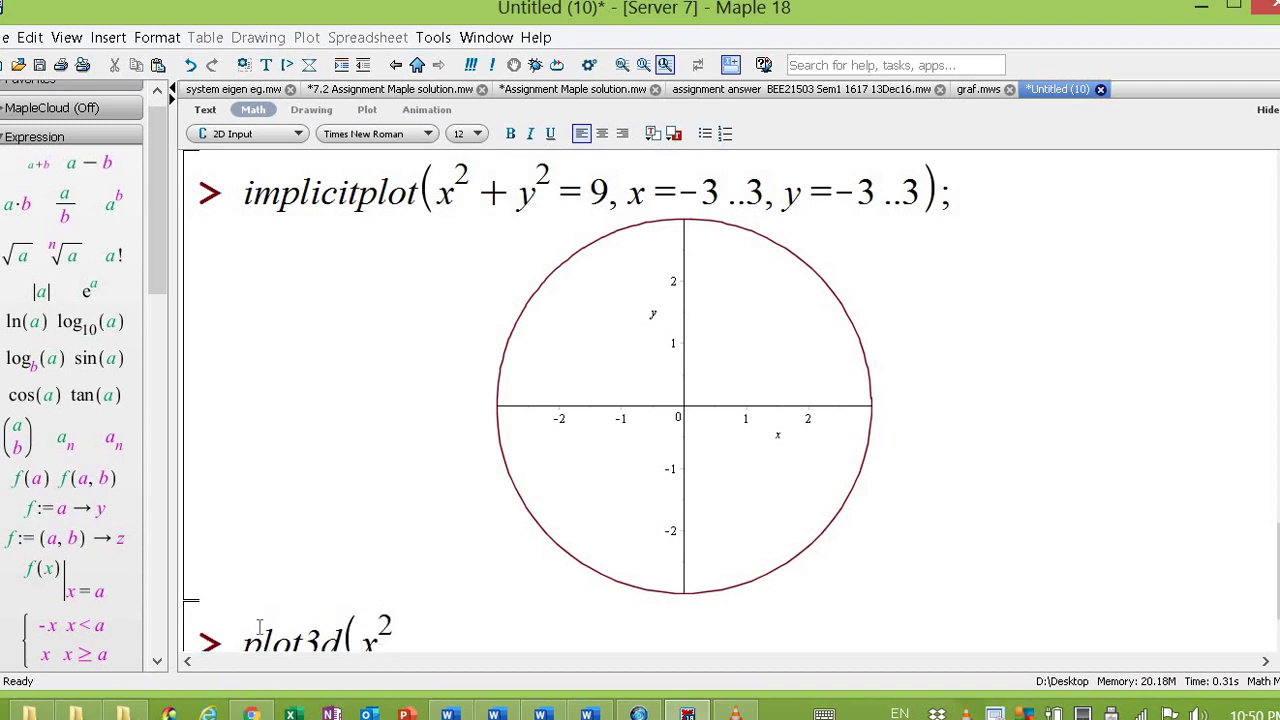
key("Right")
type("+ y")
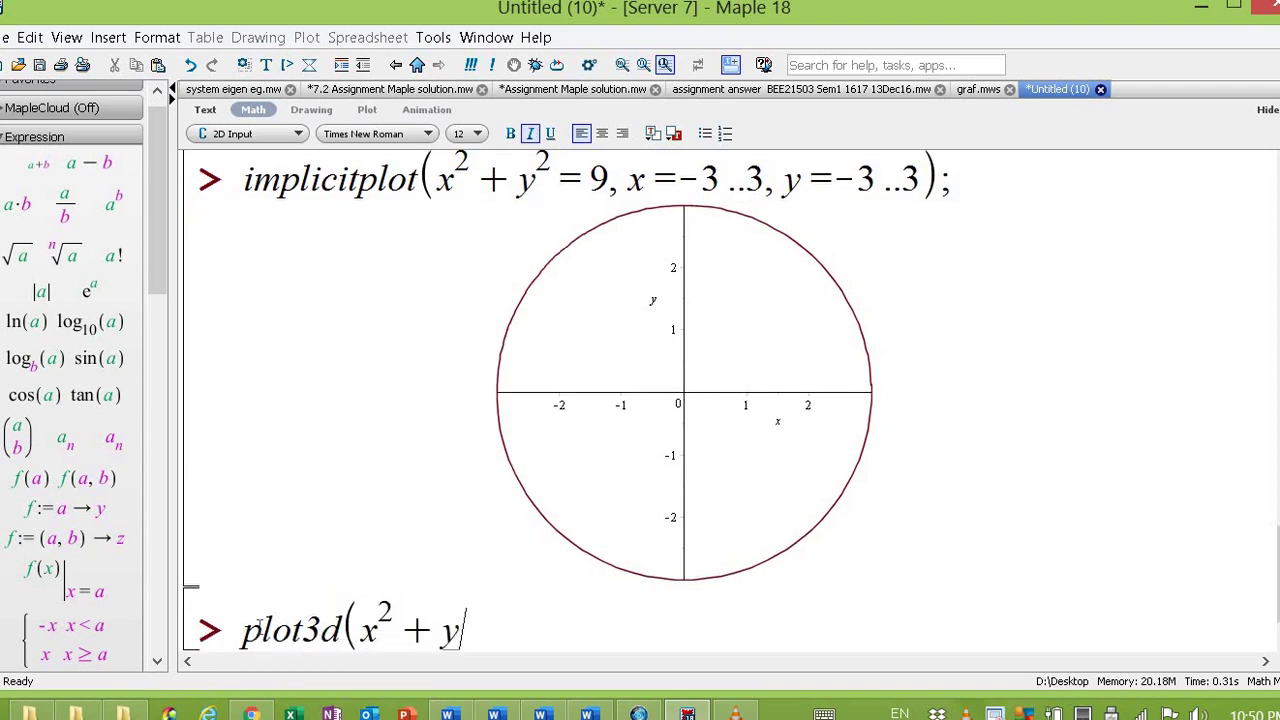
type("^2")
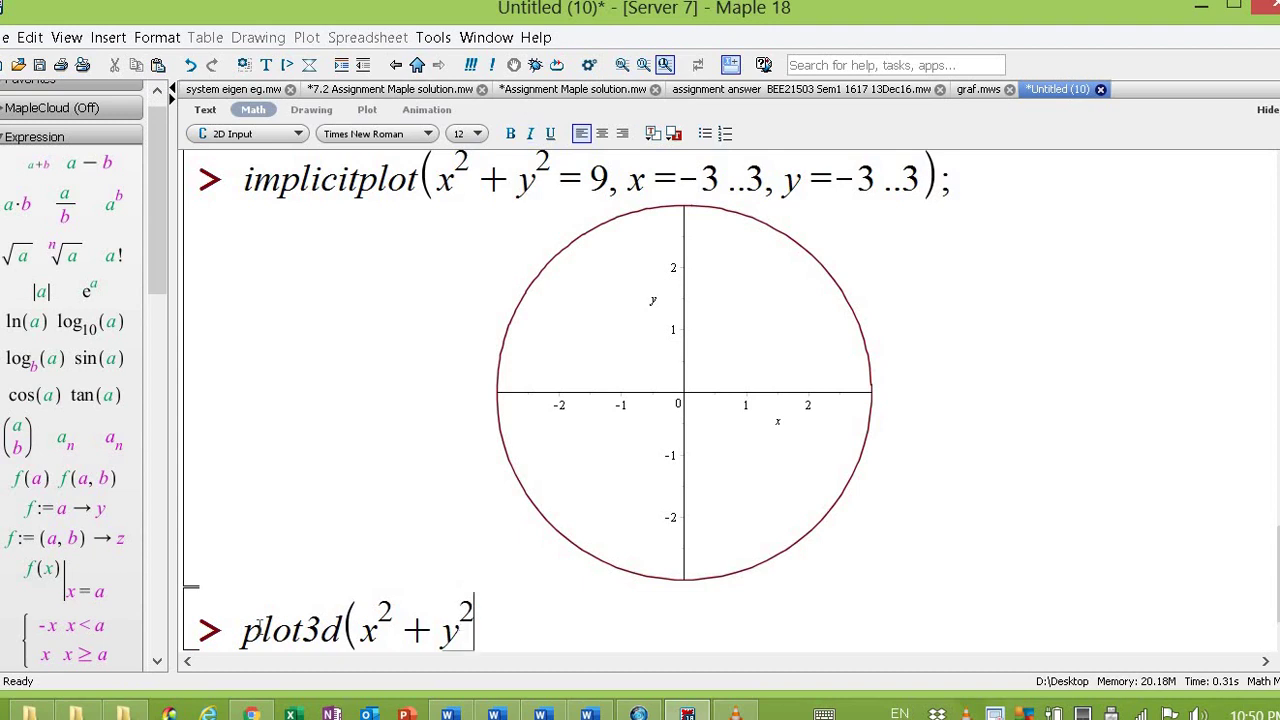
key("Right")
type(", x = -3 .")
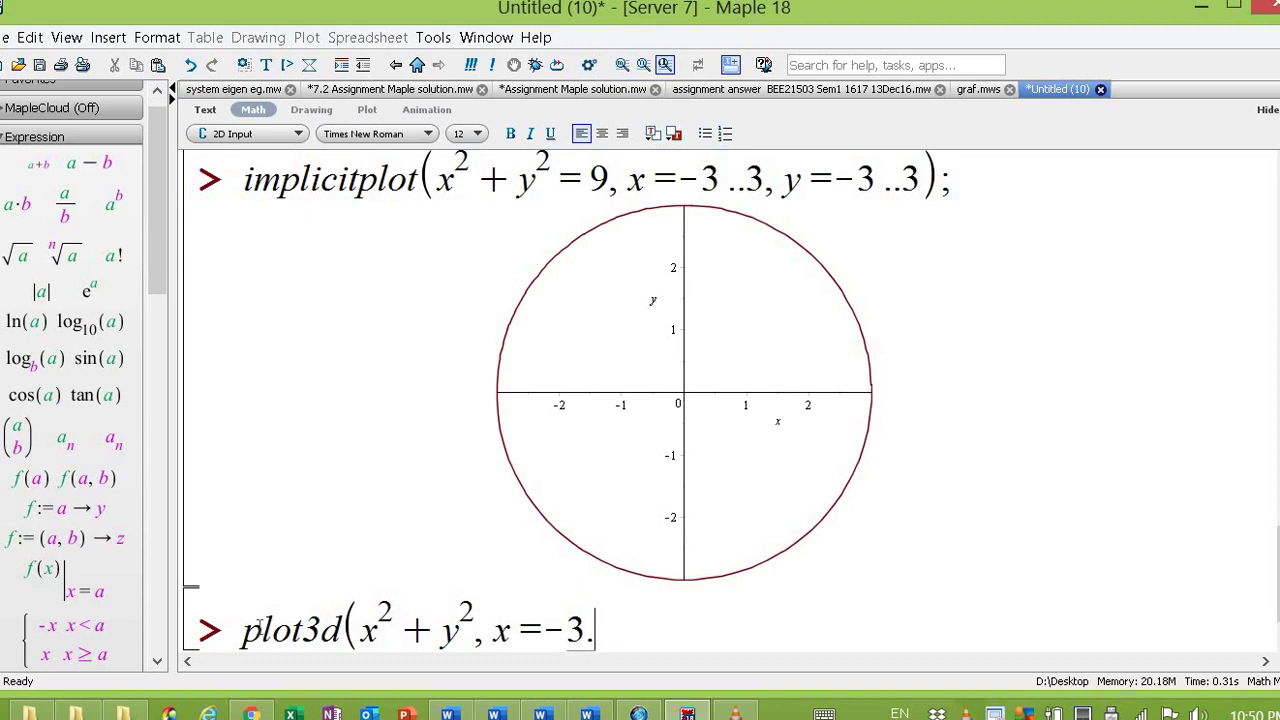
type(".3, y = ")
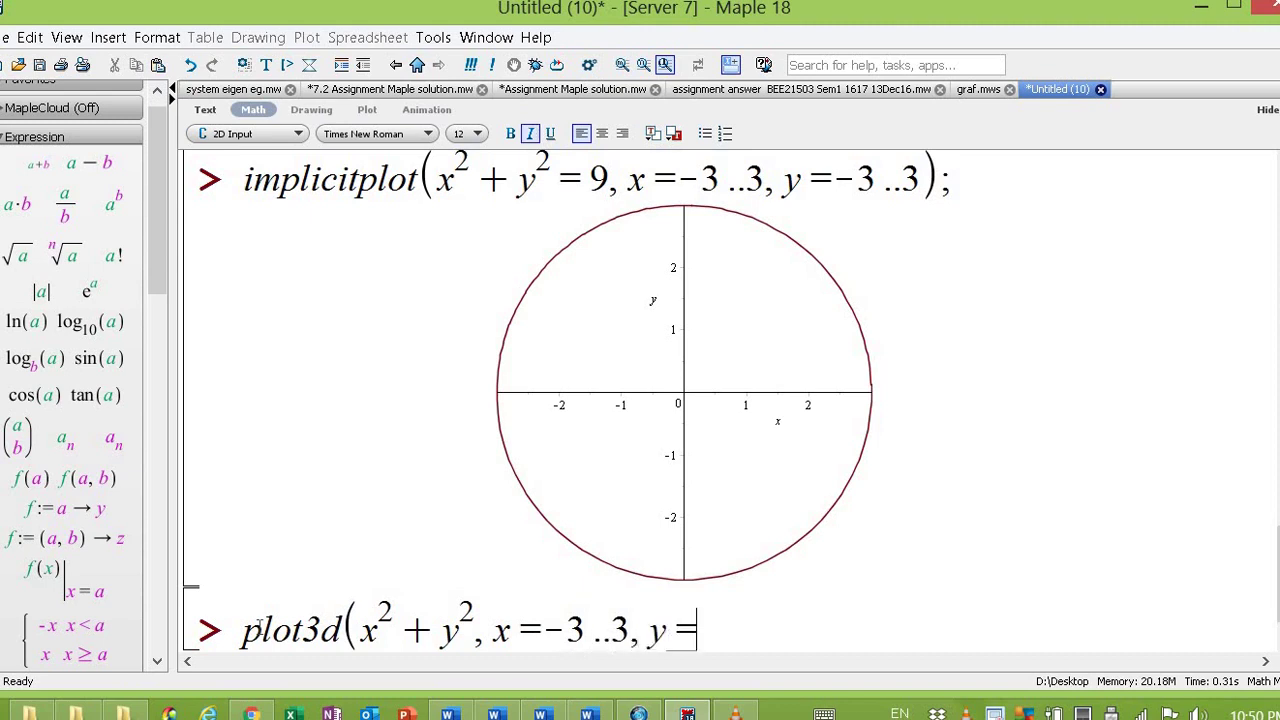
type("-3 ..3)")
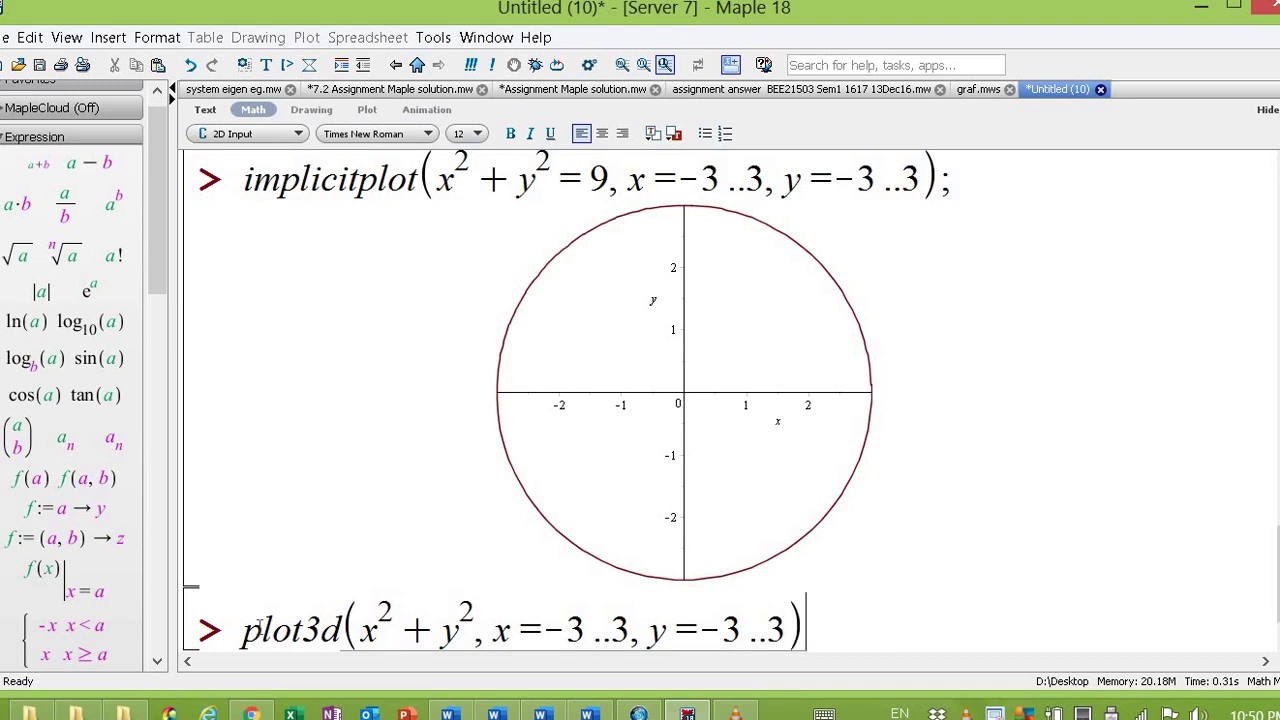
type(";")
Step: Run the plot3d command and rotate the paraboloid surface to a near side-on view
key("Return")
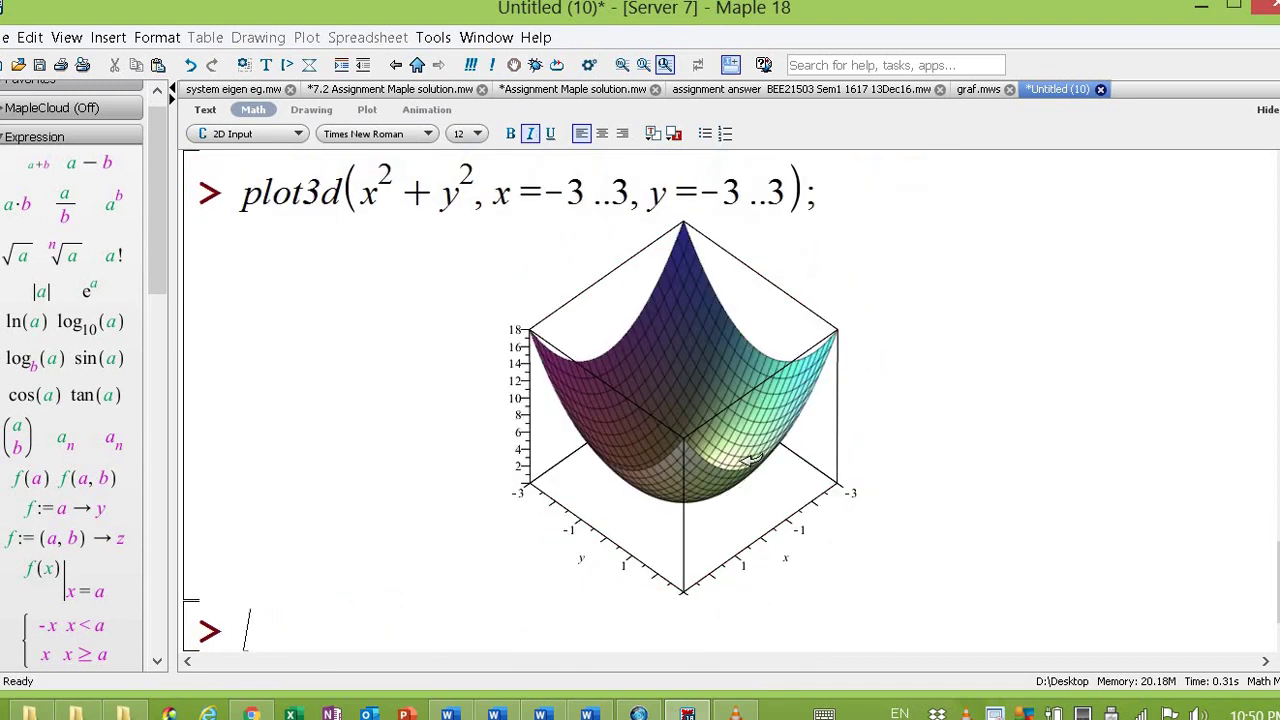
left_click_drag(723, 449, 722, 364)
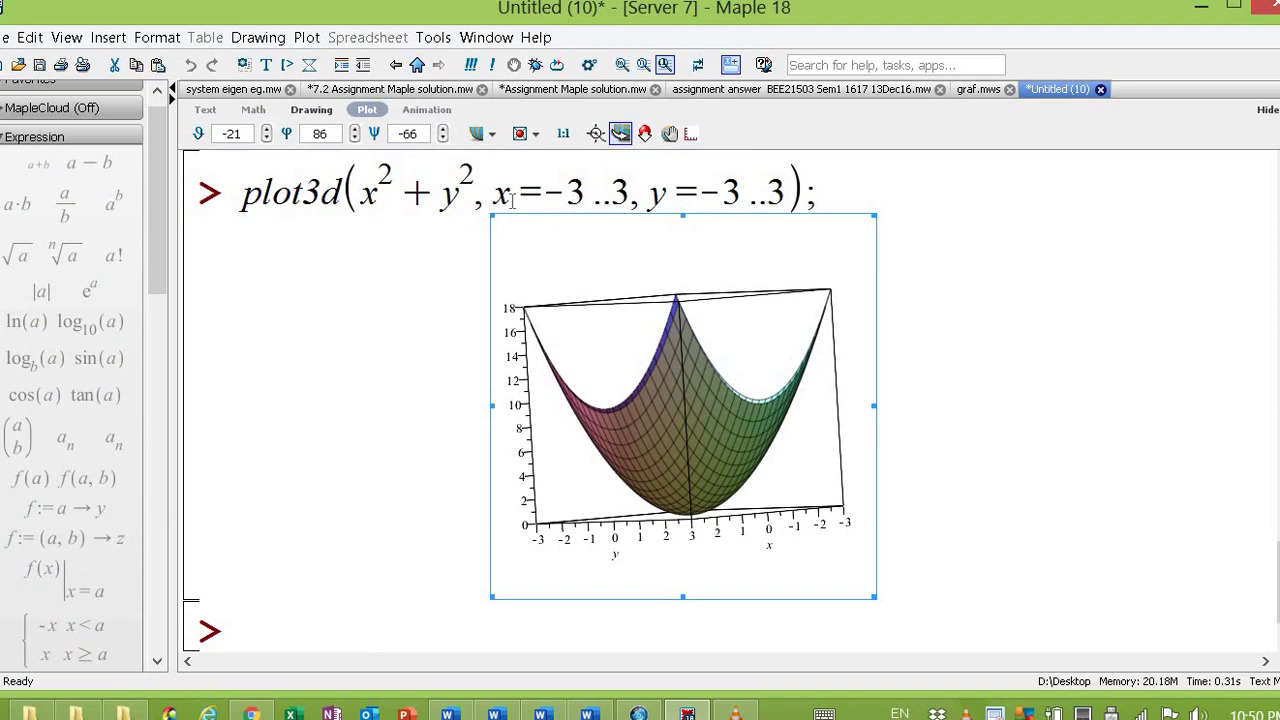
left_click(256, 622)
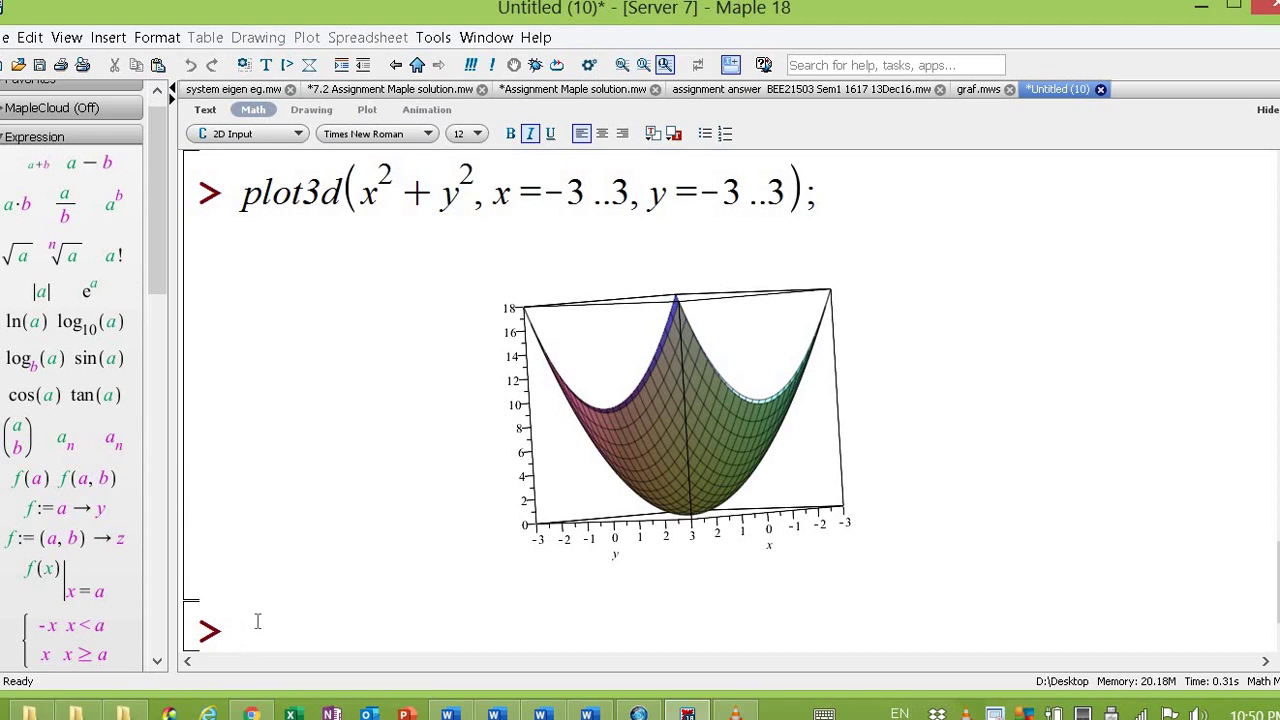
Step: Type impliplot3d at the new prompt and check the plots function list for implicitplot3d
type("impli")
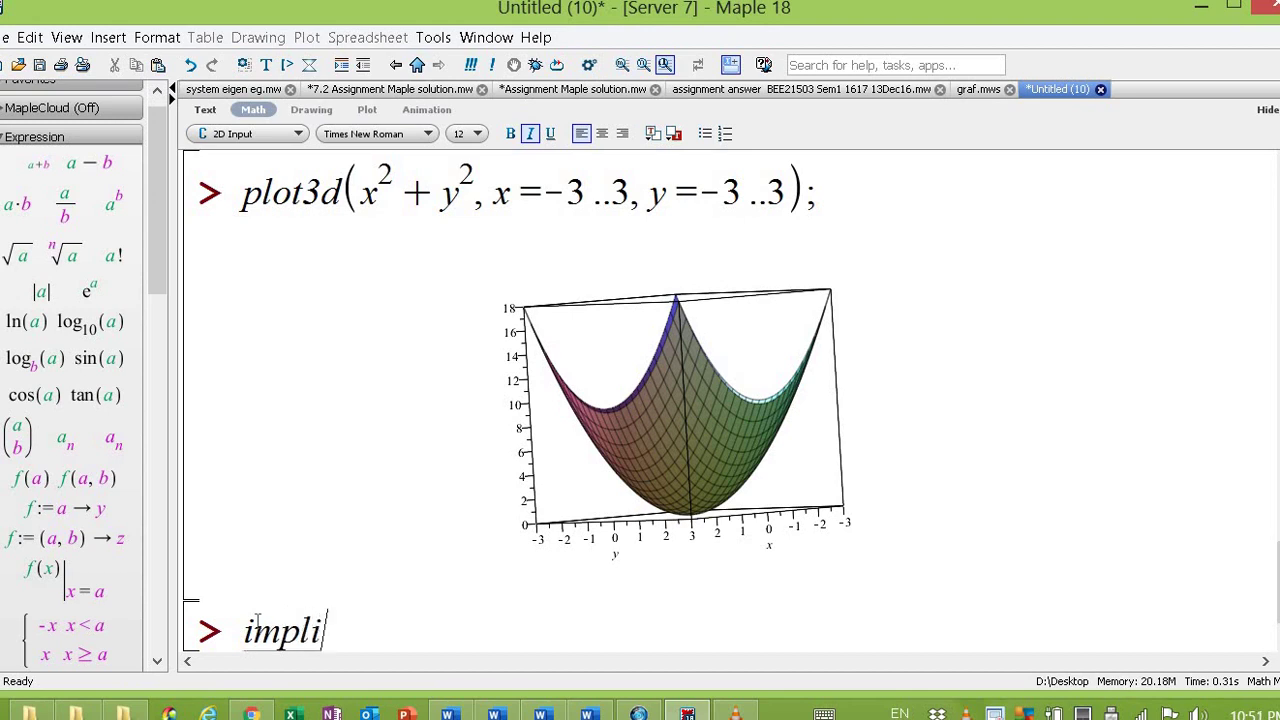
type("plot")
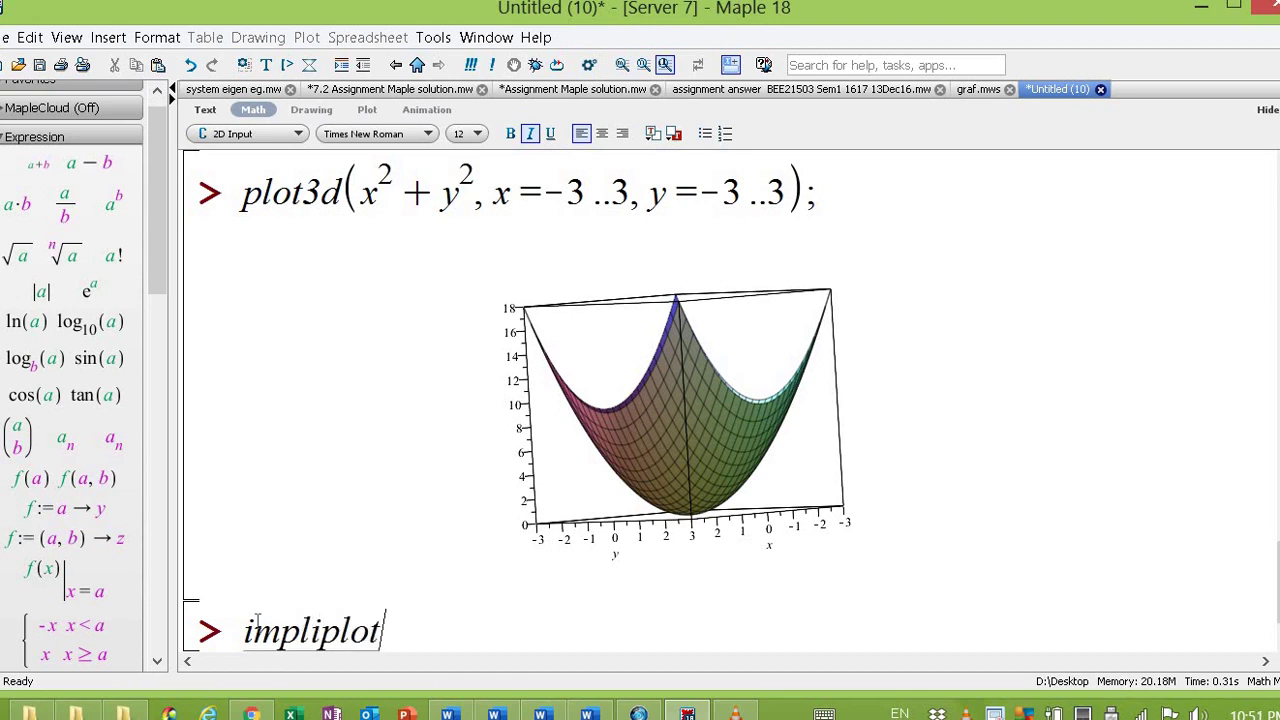
type("3d")
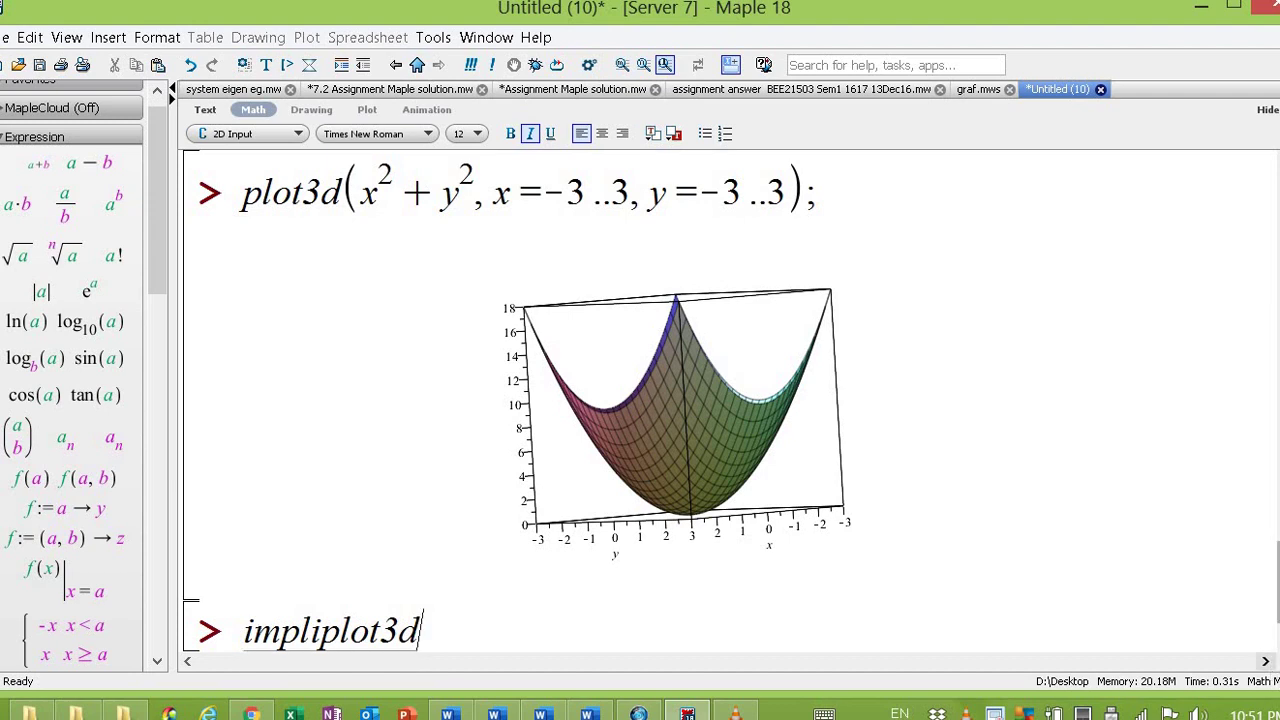
scroll(730, 400, "up", 15)
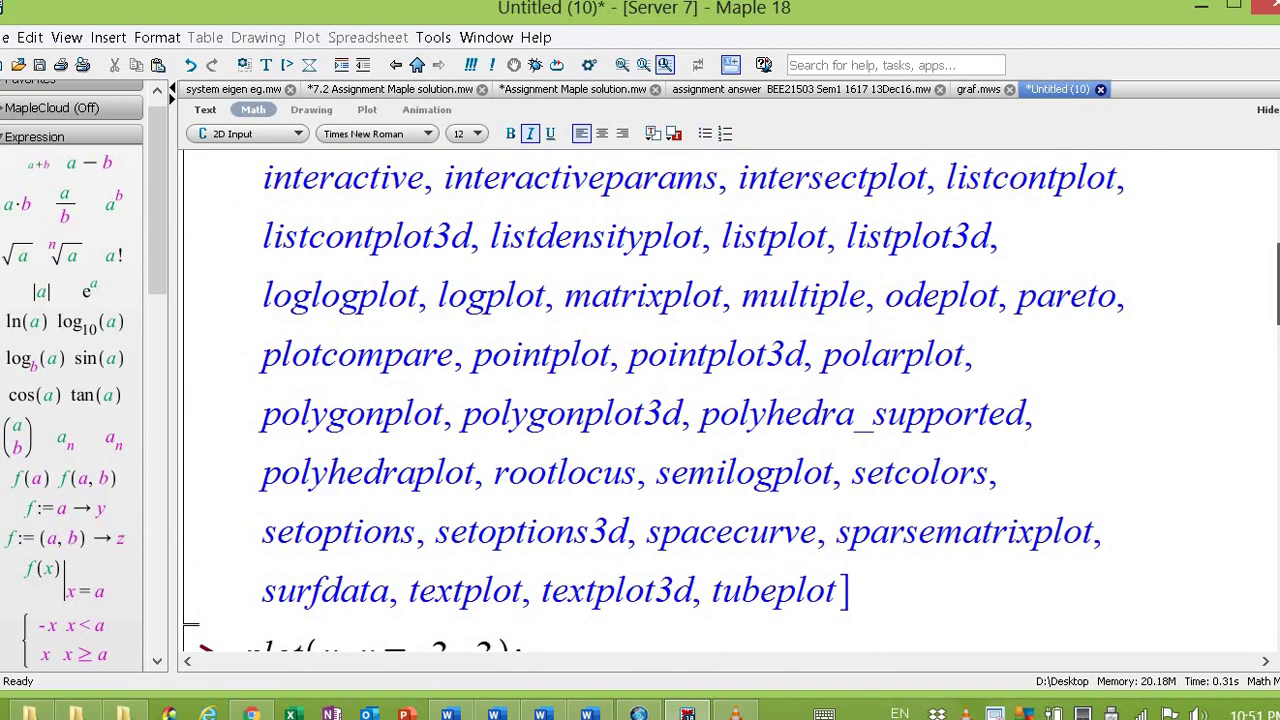
scroll(1008, 196, "up", 2)
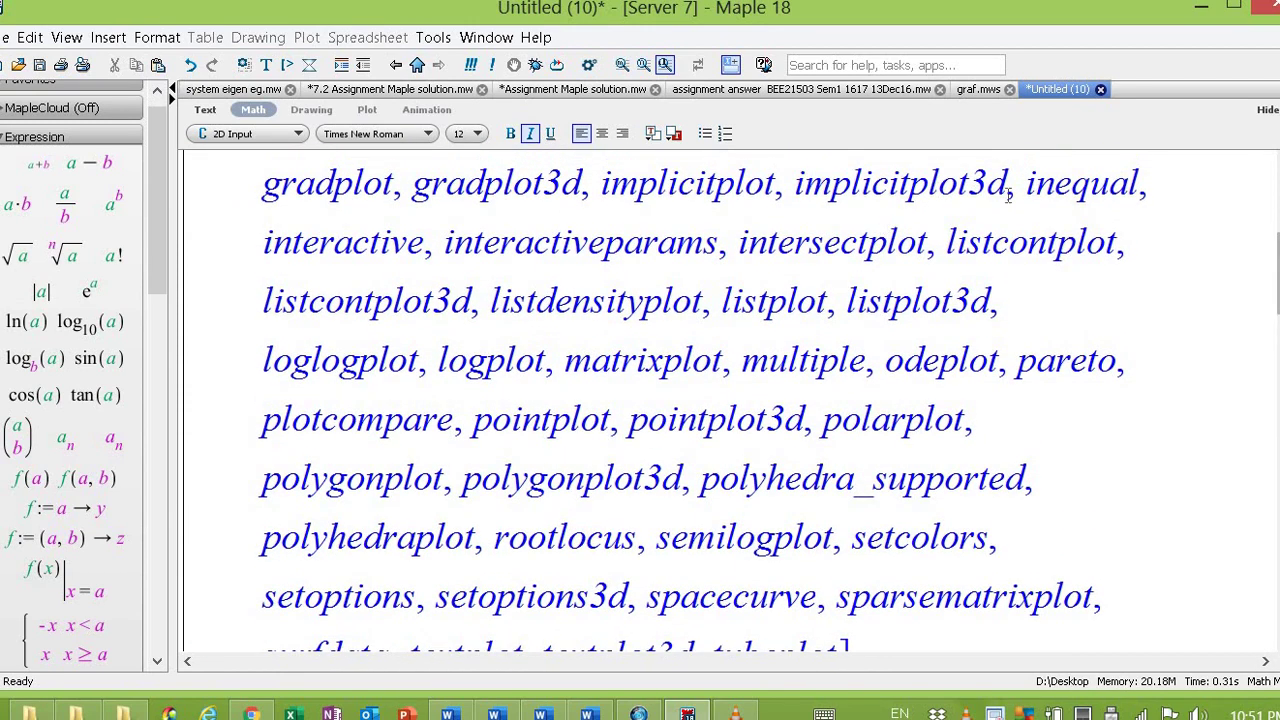
scroll(730, 400, "down", 20)
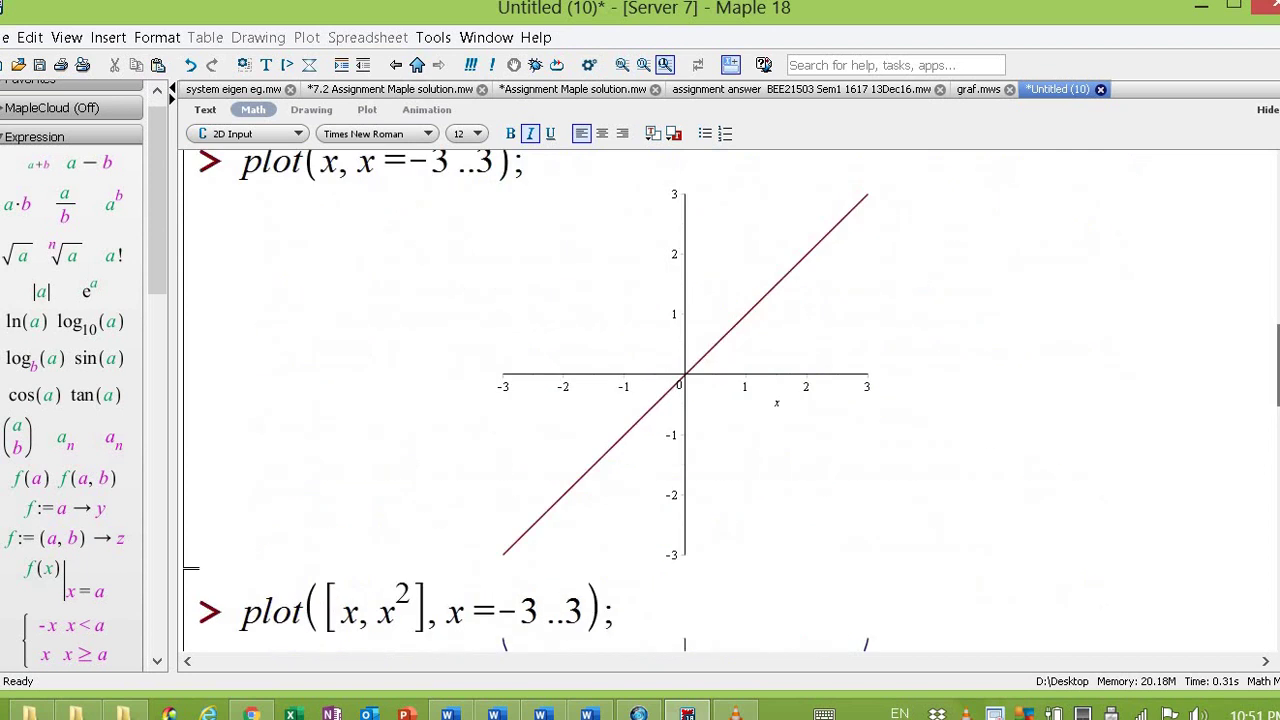
Step: Complete and run impliplot3d(x^2+y^2+z^2=16, x=-4..4, y=-4..4, z=-4..4);
type("(")
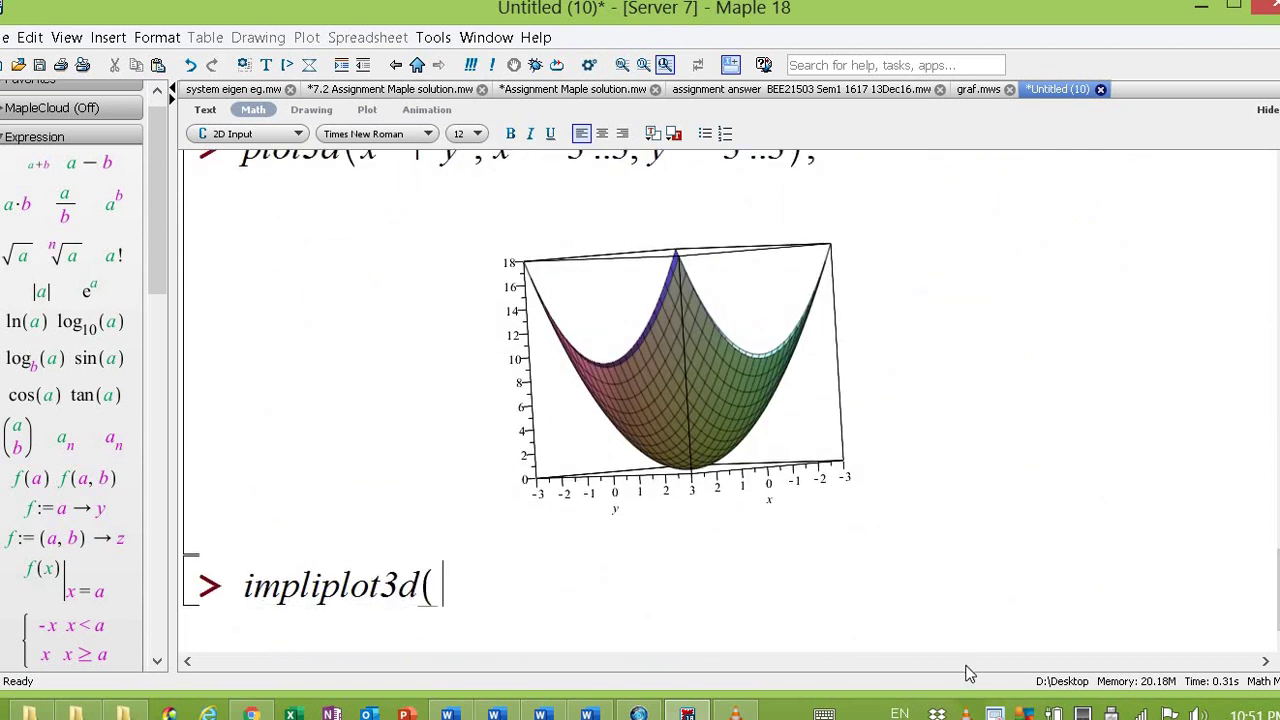
type("x^2")
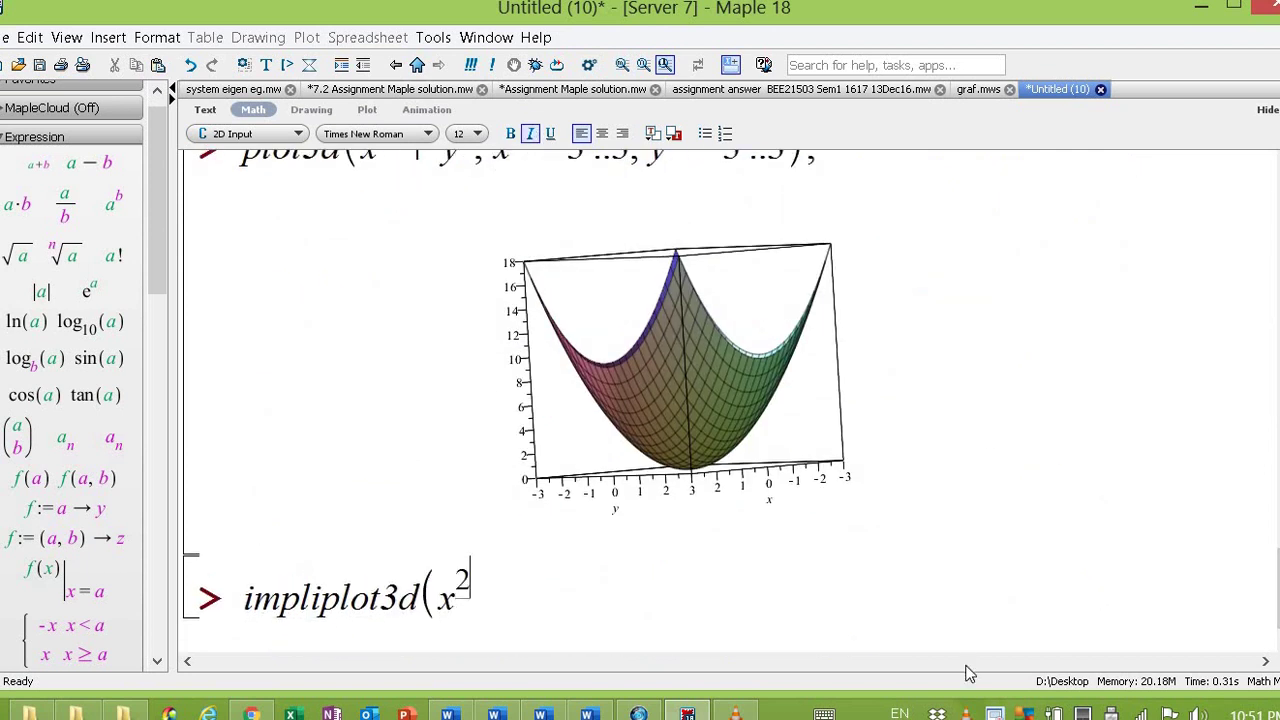
key("Right")
type("+y^2")
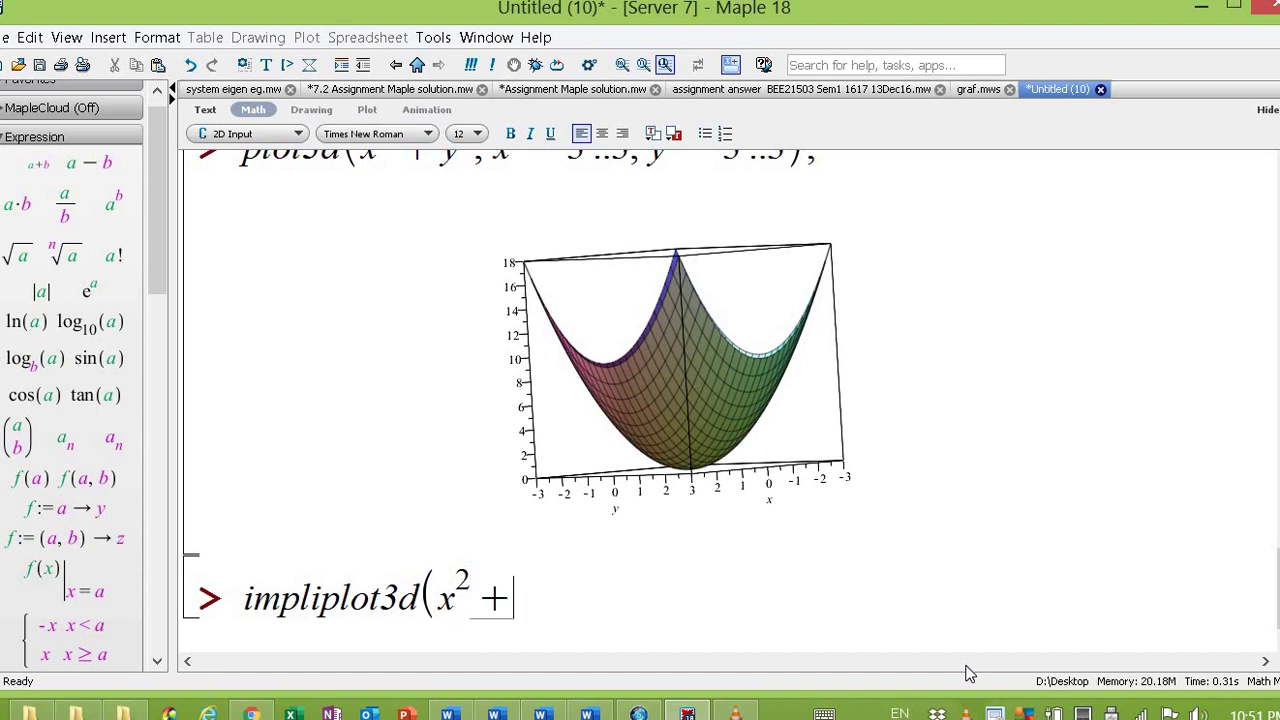
key("Right")
type("+ z^2")
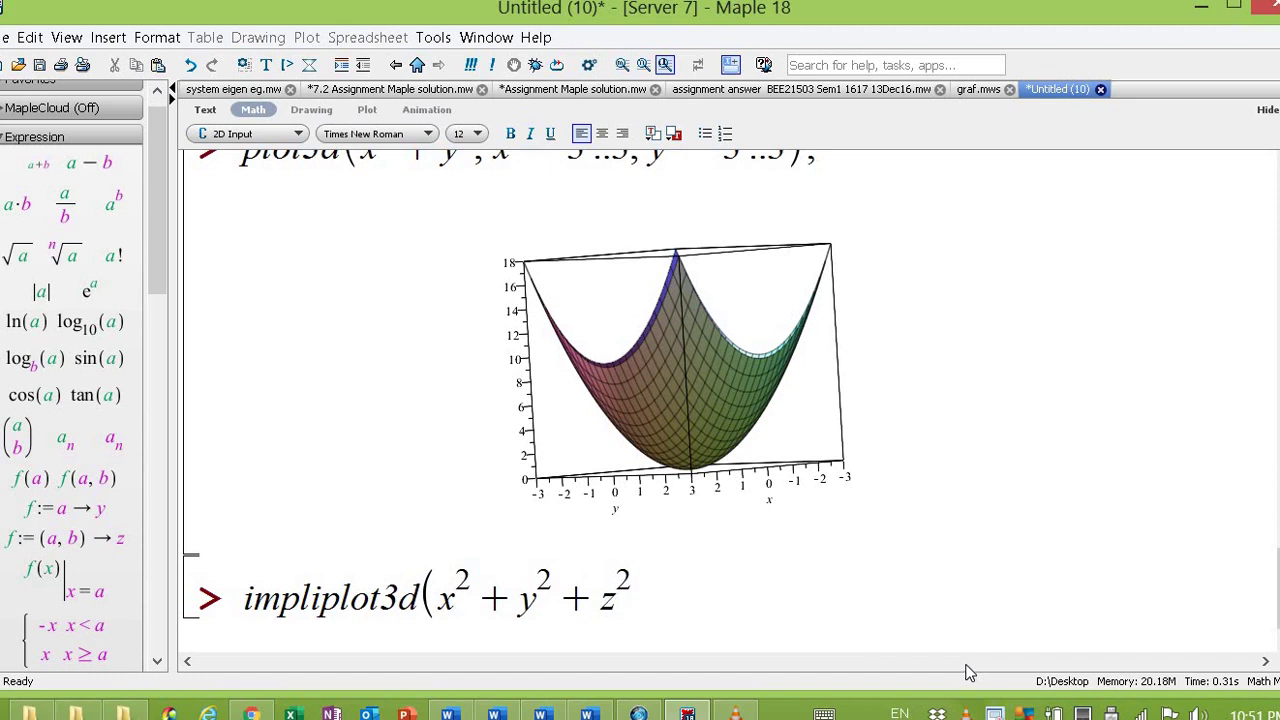
key("Right")
type("=16, x")
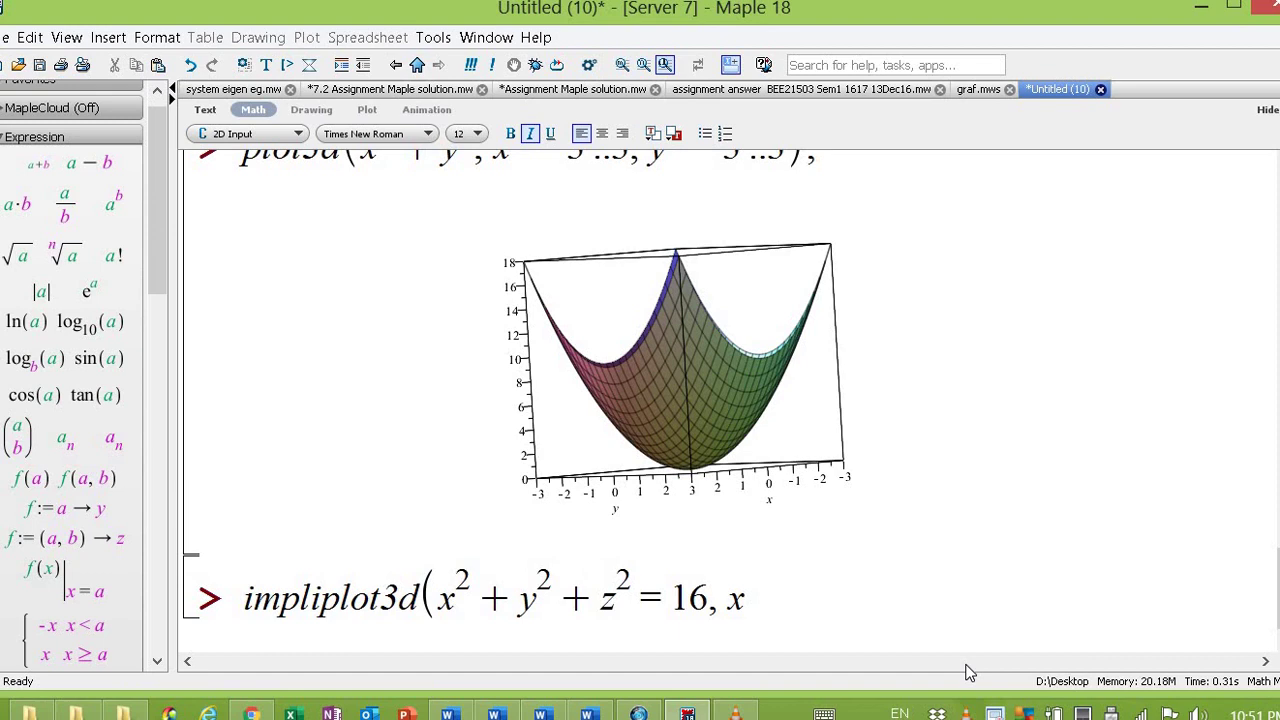
type("=-4/")
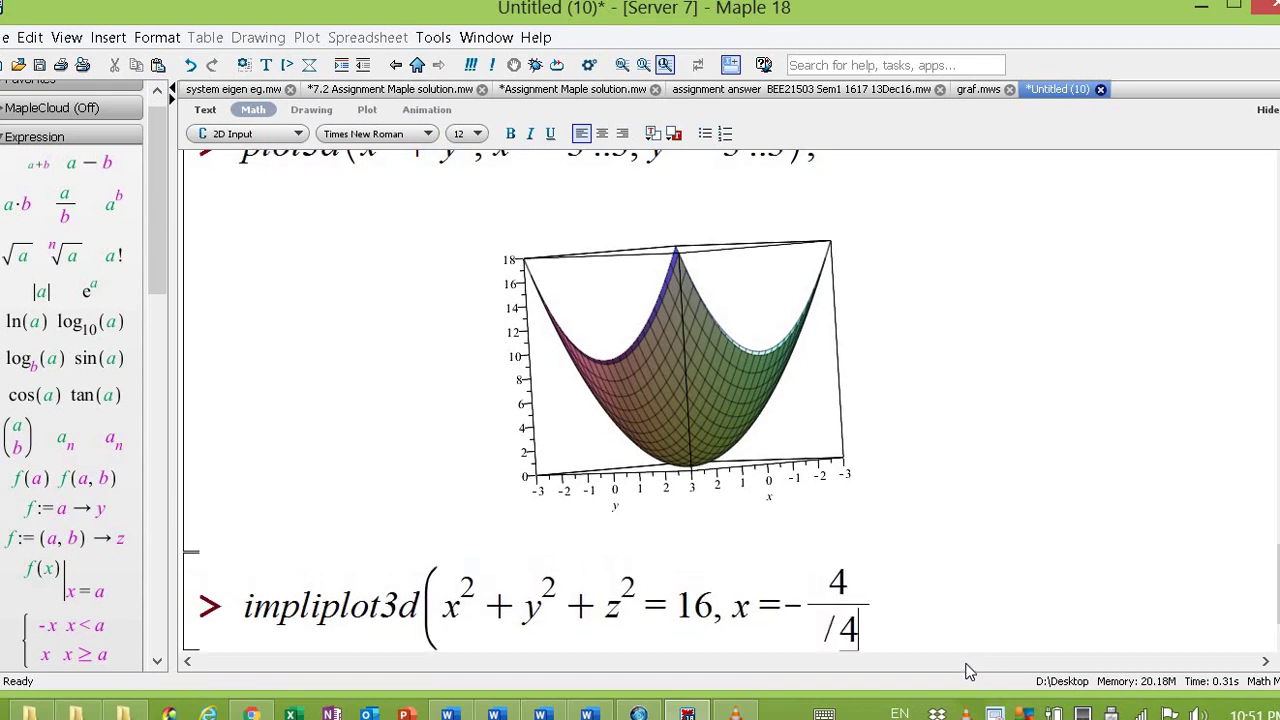
key("BackSpace")
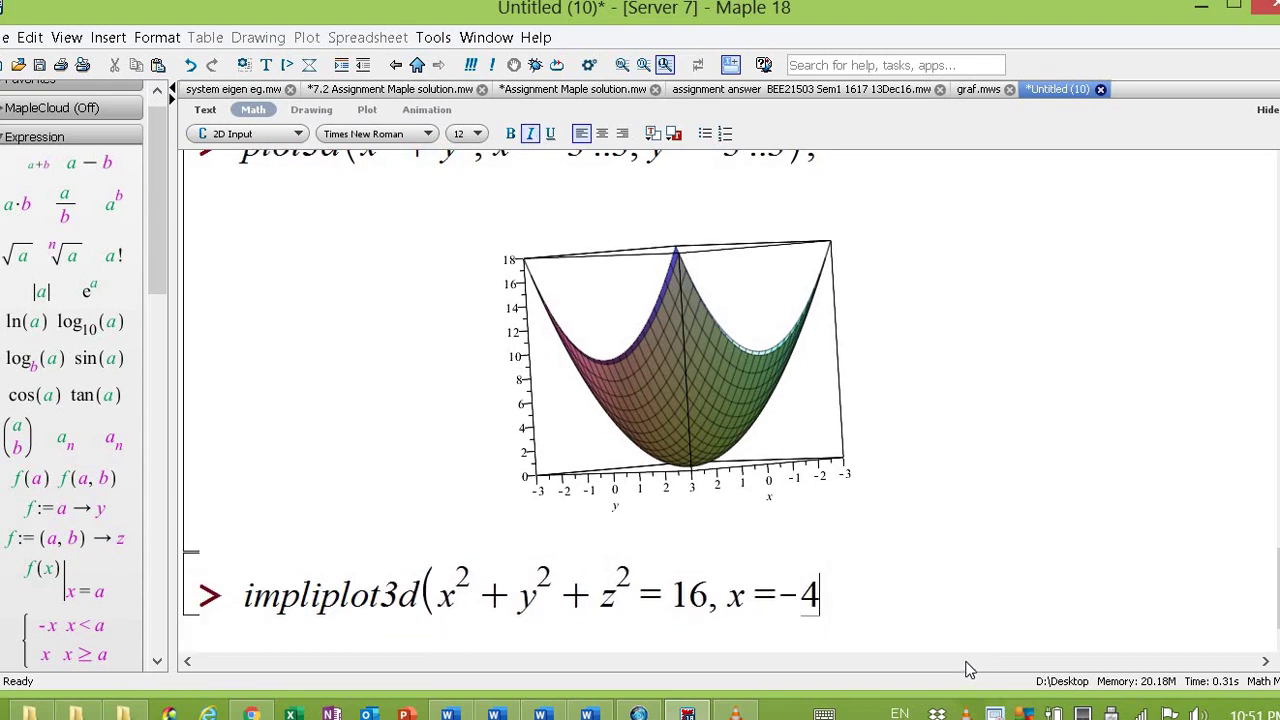
type("..4, y =-4")
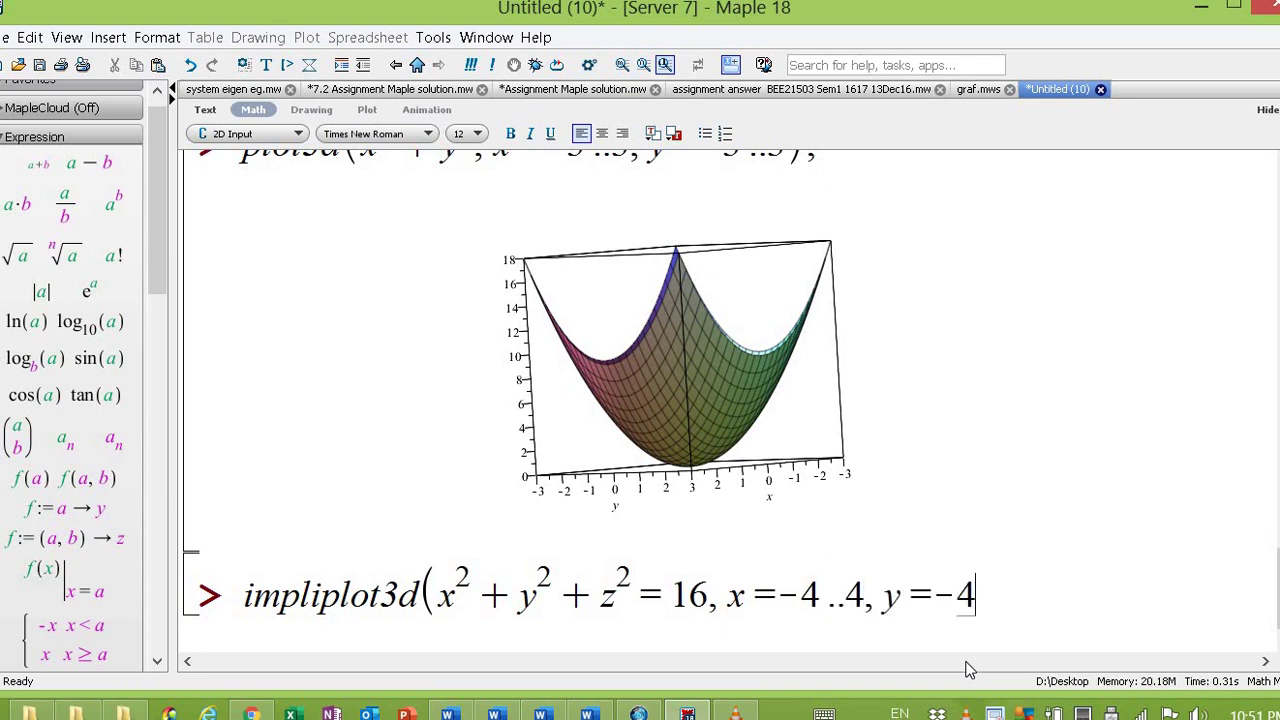
type(" ..4, z")
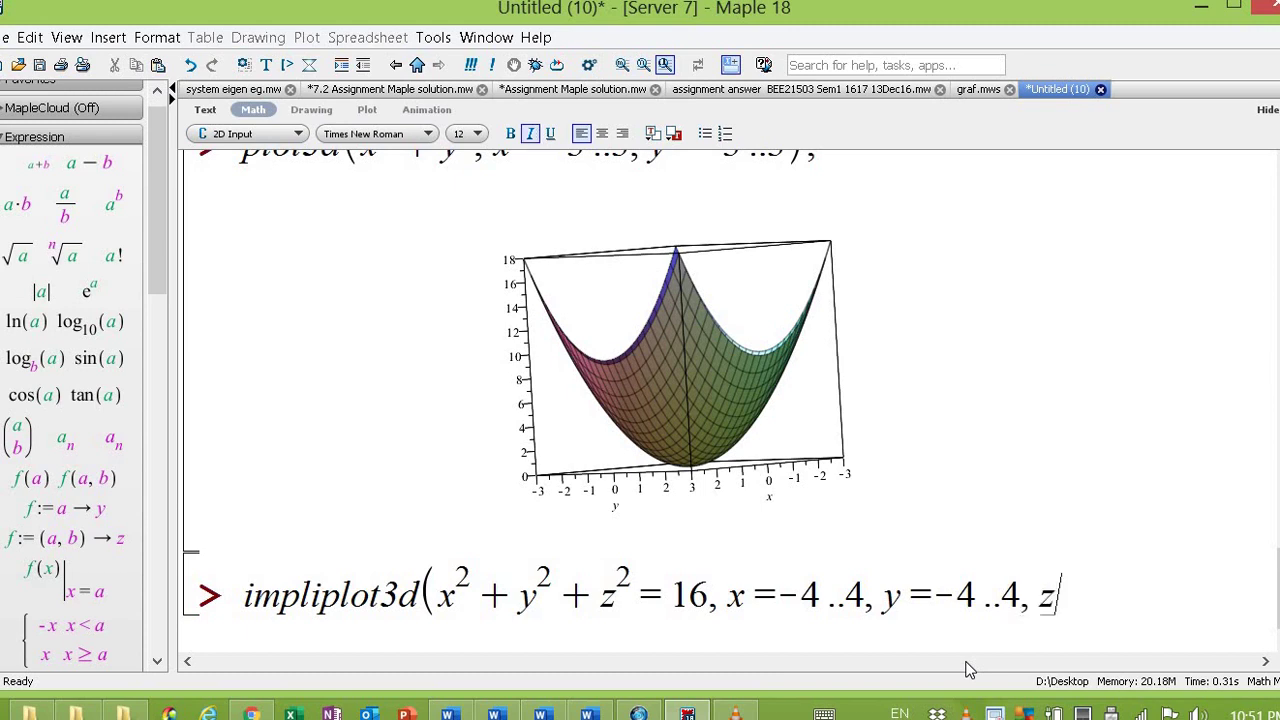
type(" =-4 ..4")
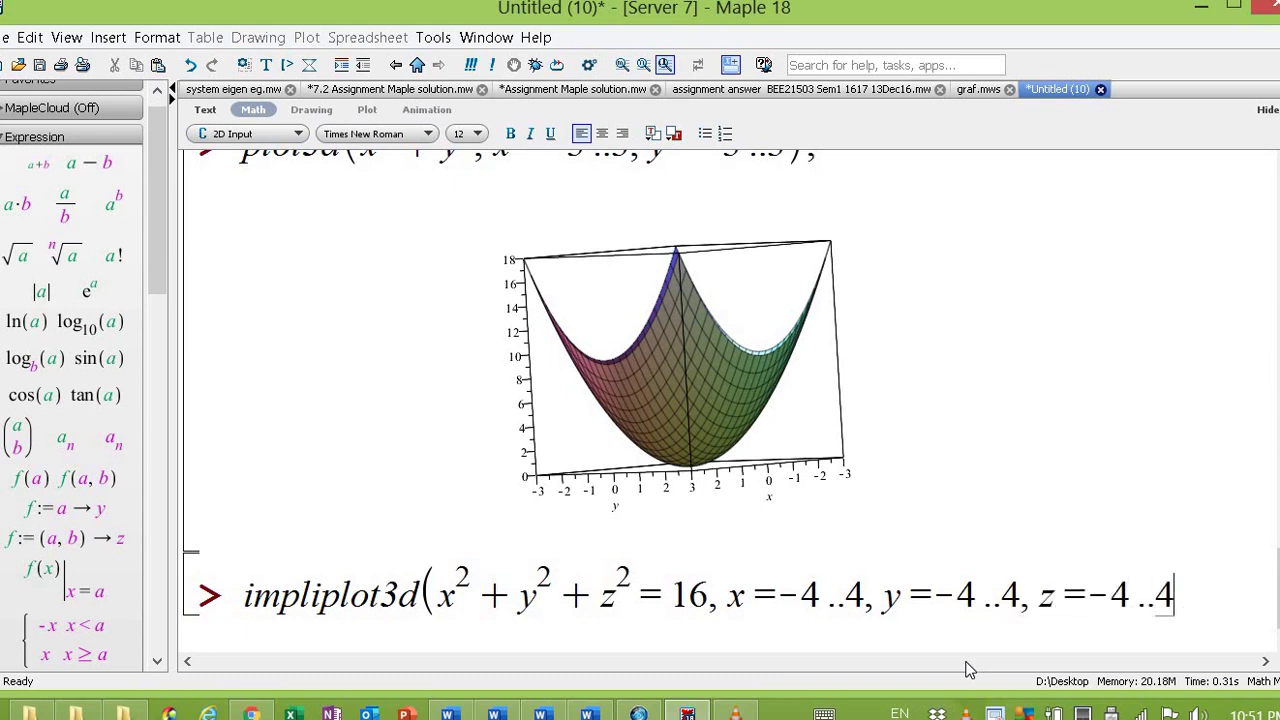
type(");")
key("Return")
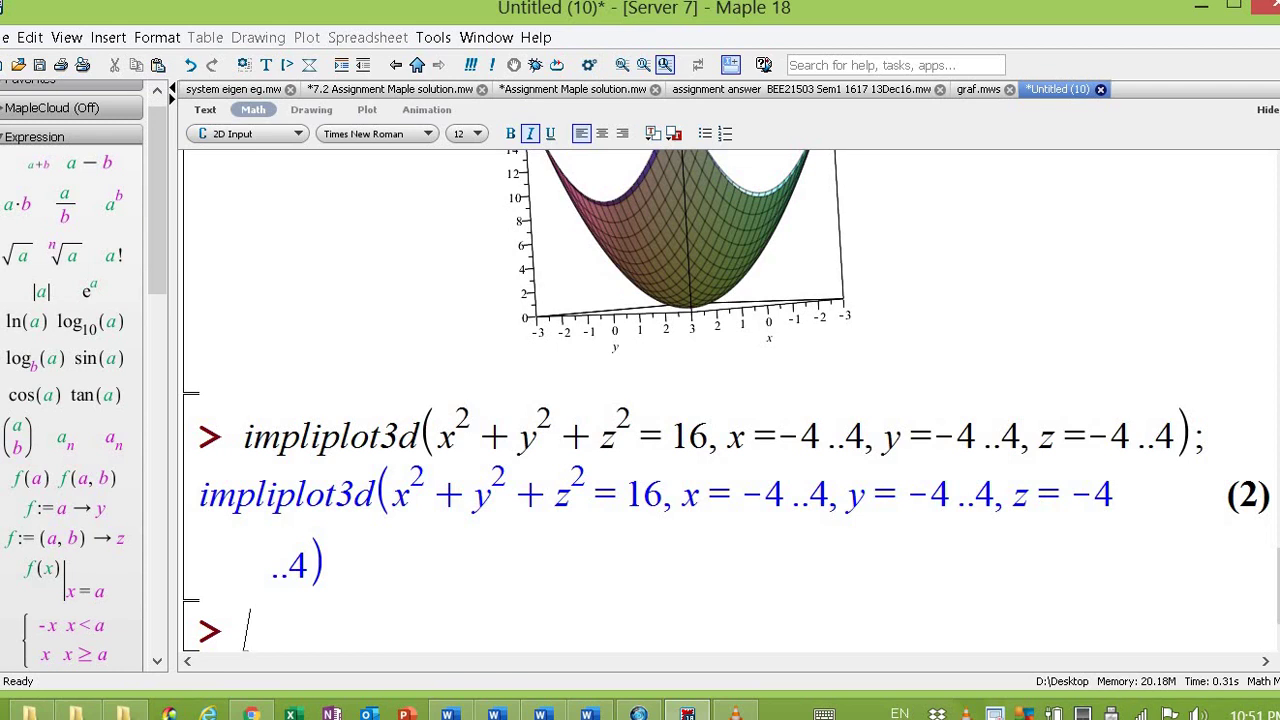
Step: Correct the name to implicitplot3d and rerun it to draw the radius-4 sphere
mouse_move(1279, 719)
left_click(318, 437)
type("cit")
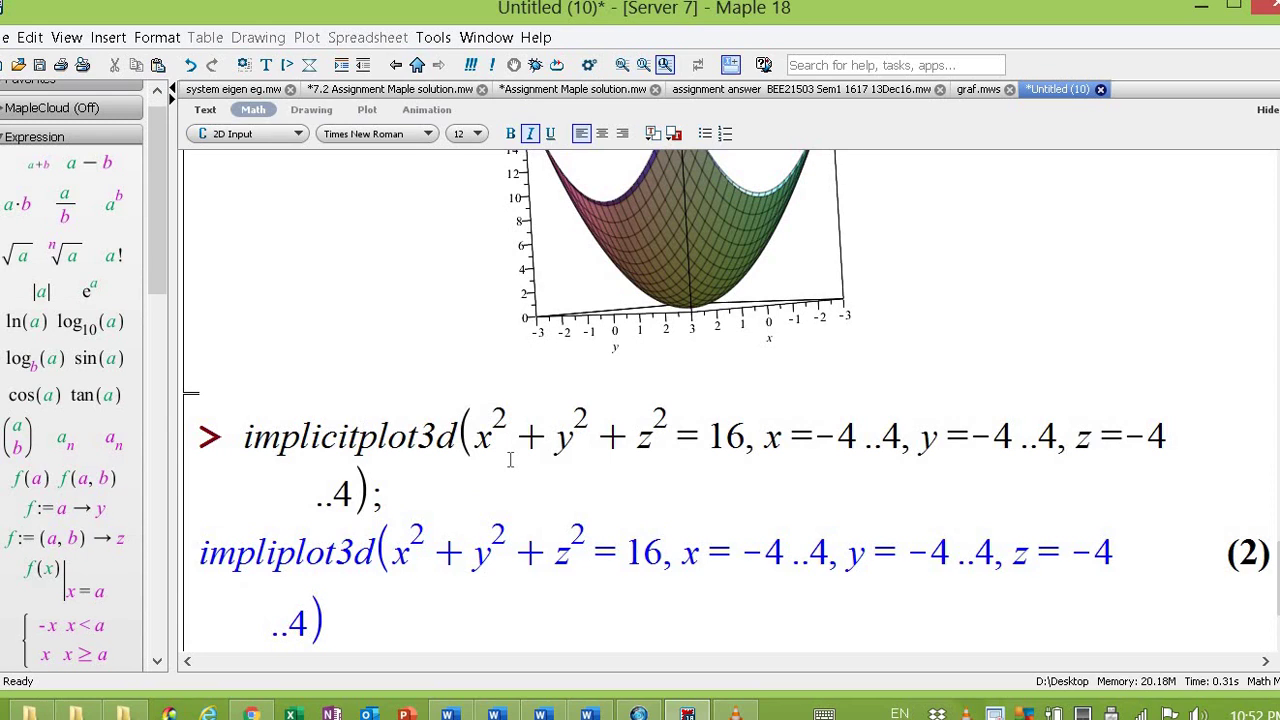
key("Return")
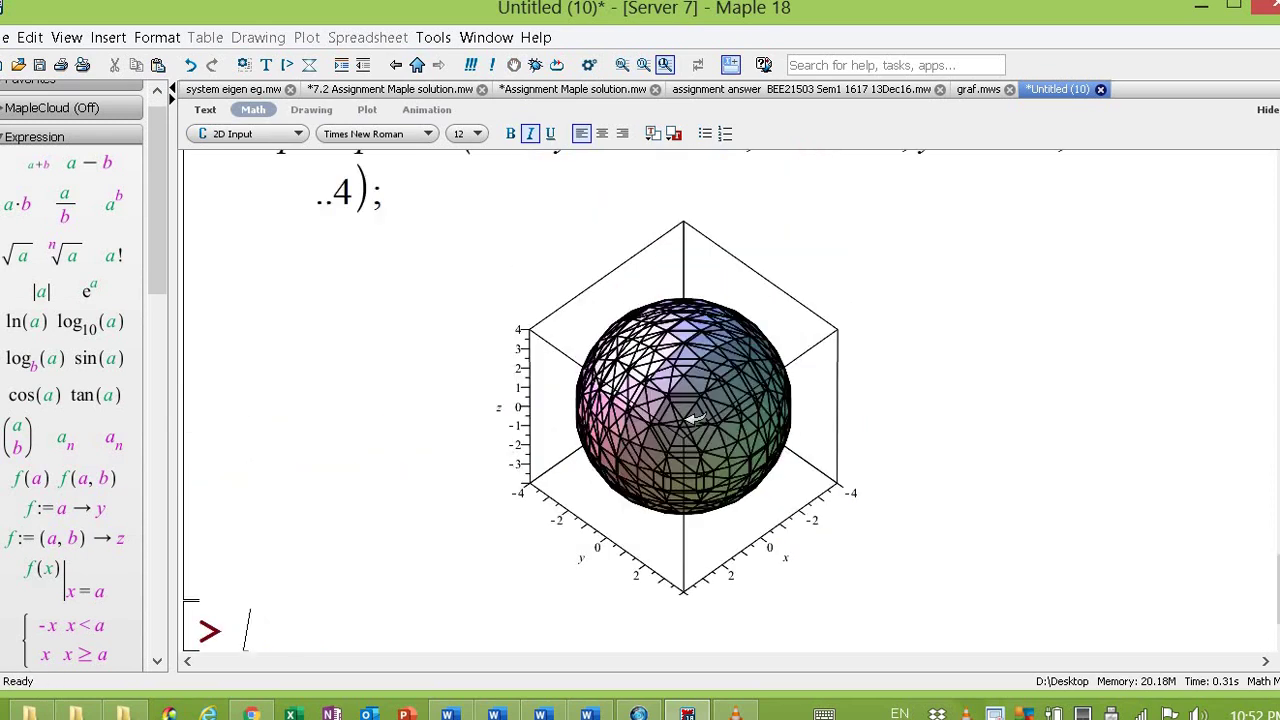
Step: Tilt the radius-4 implicit sphere plot so its box shows all three axes
left_click_drag(677, 351, 651, 377)
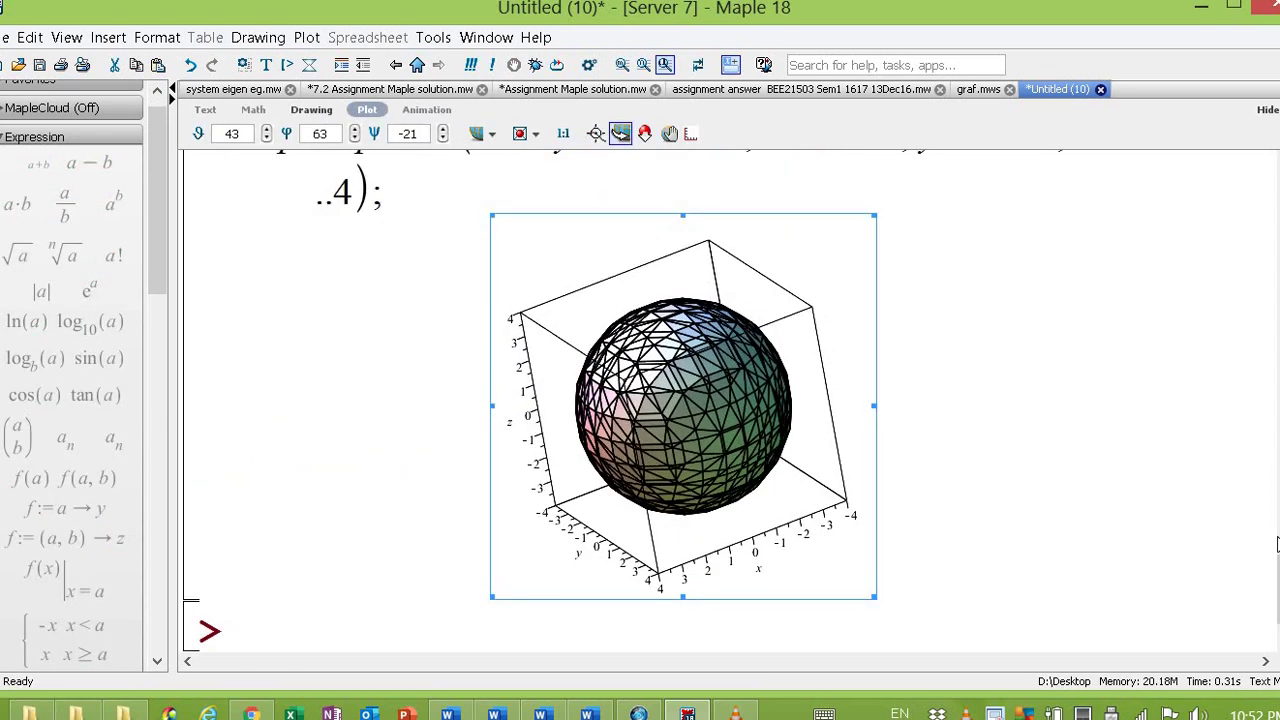
scroll(700, 400, "up", 10)
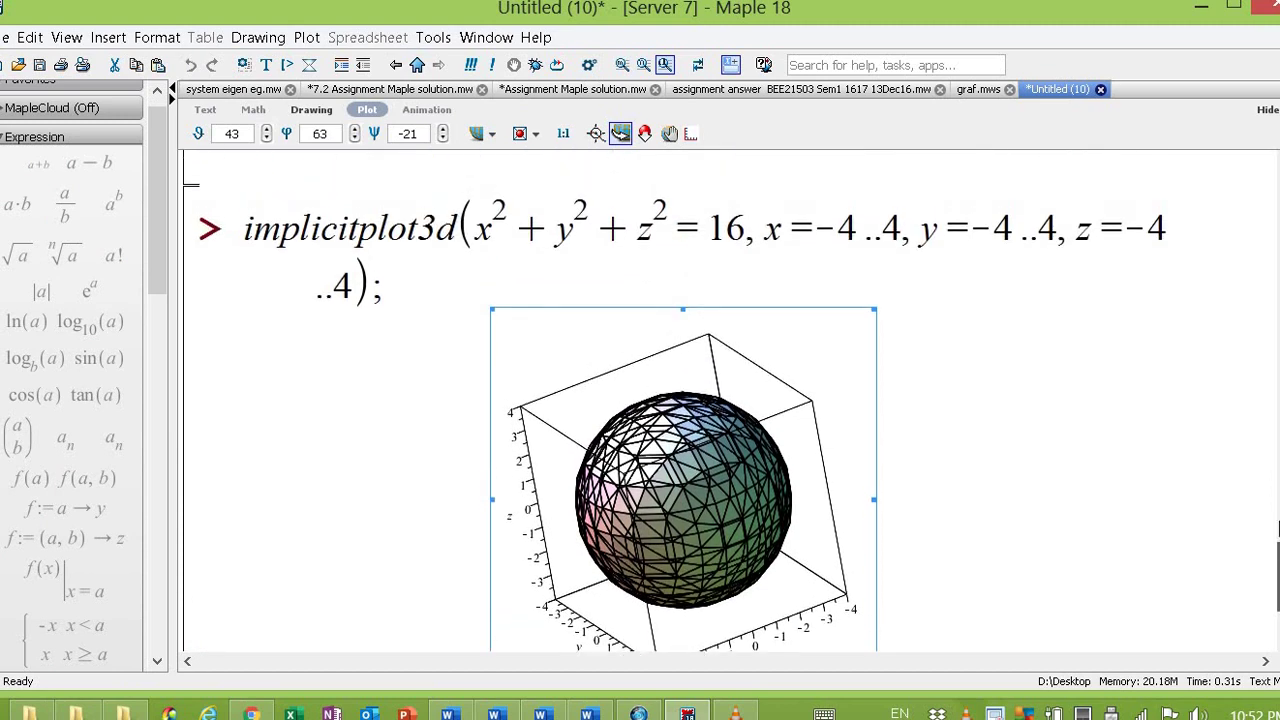
scroll(700, 400, "up", 3)
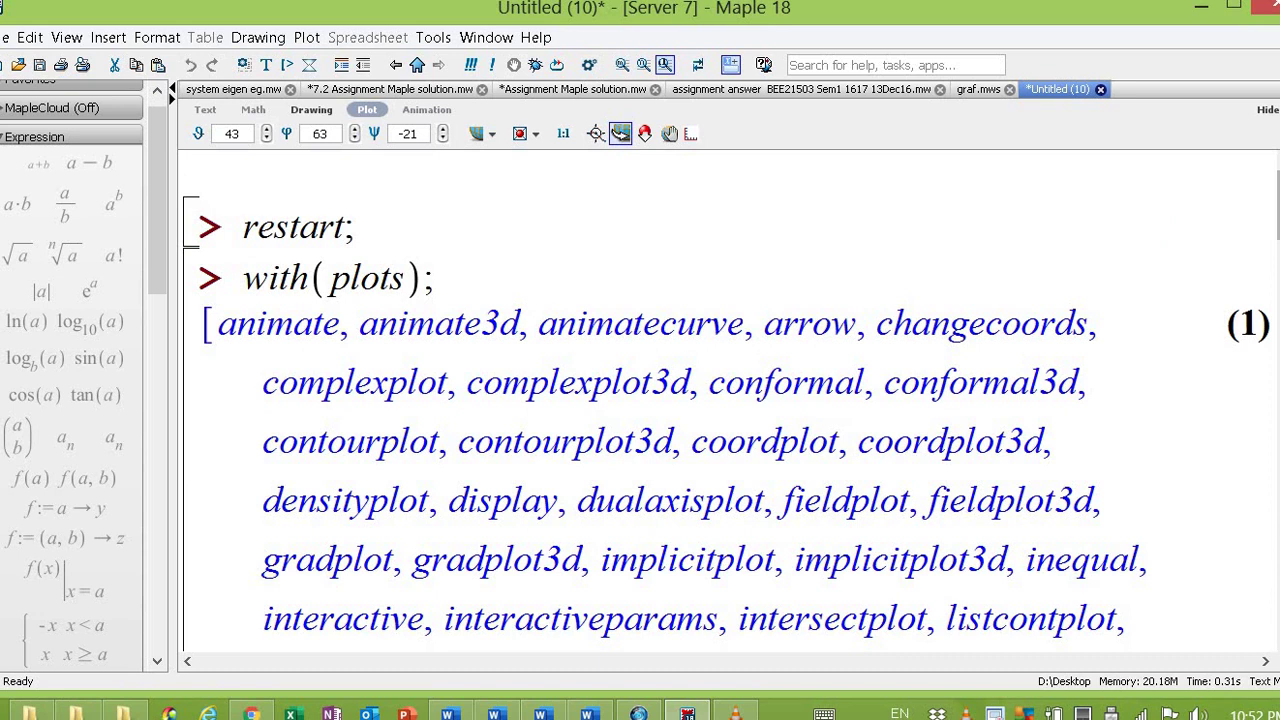
Step: Rotate the x^2+y^2 paraboloid surface plot to view it from another angle
scroll(390, 295, "down", 15)
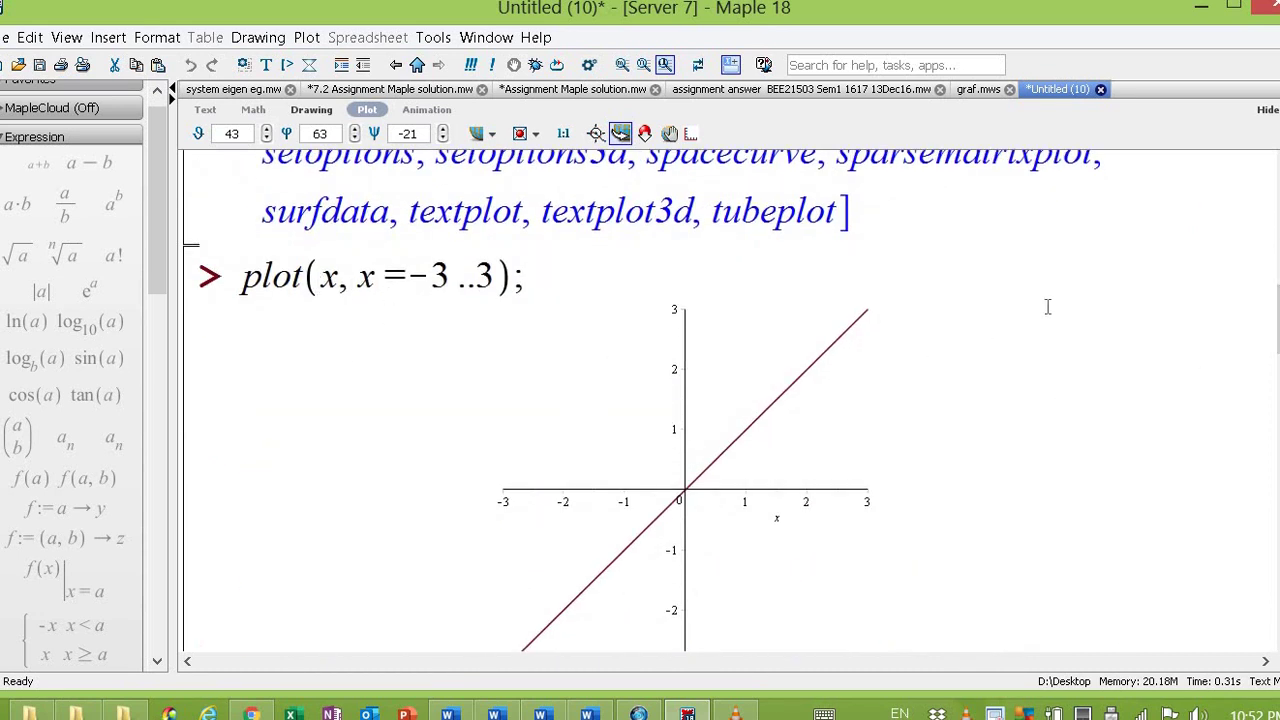
scroll(730, 400, "down", 10)
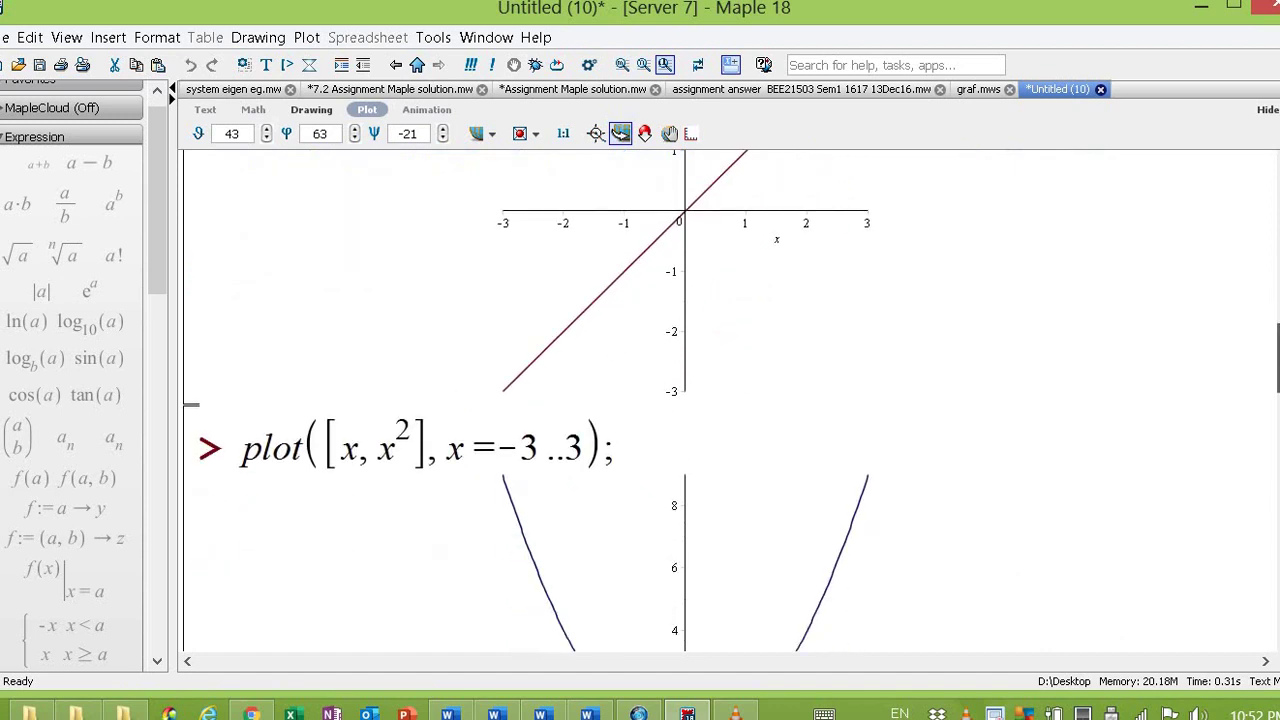
scroll(685, 400, "down", 1)
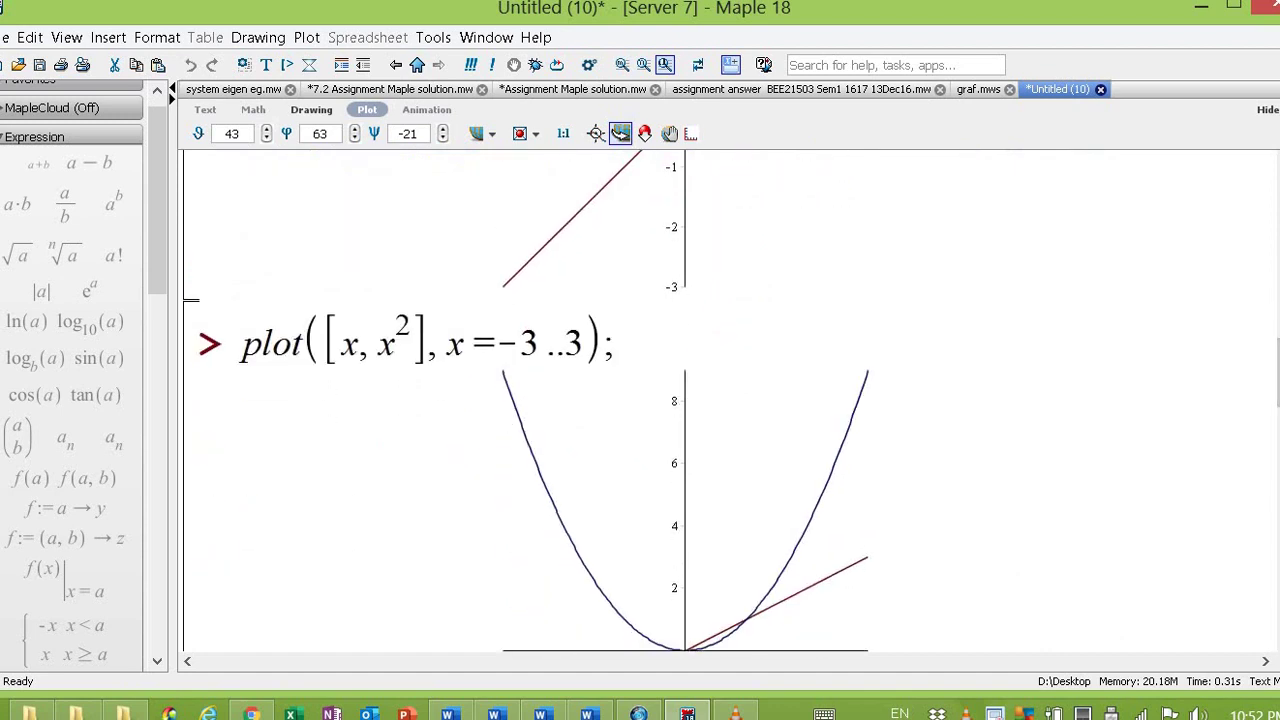
scroll(685, 400, "down", 8)
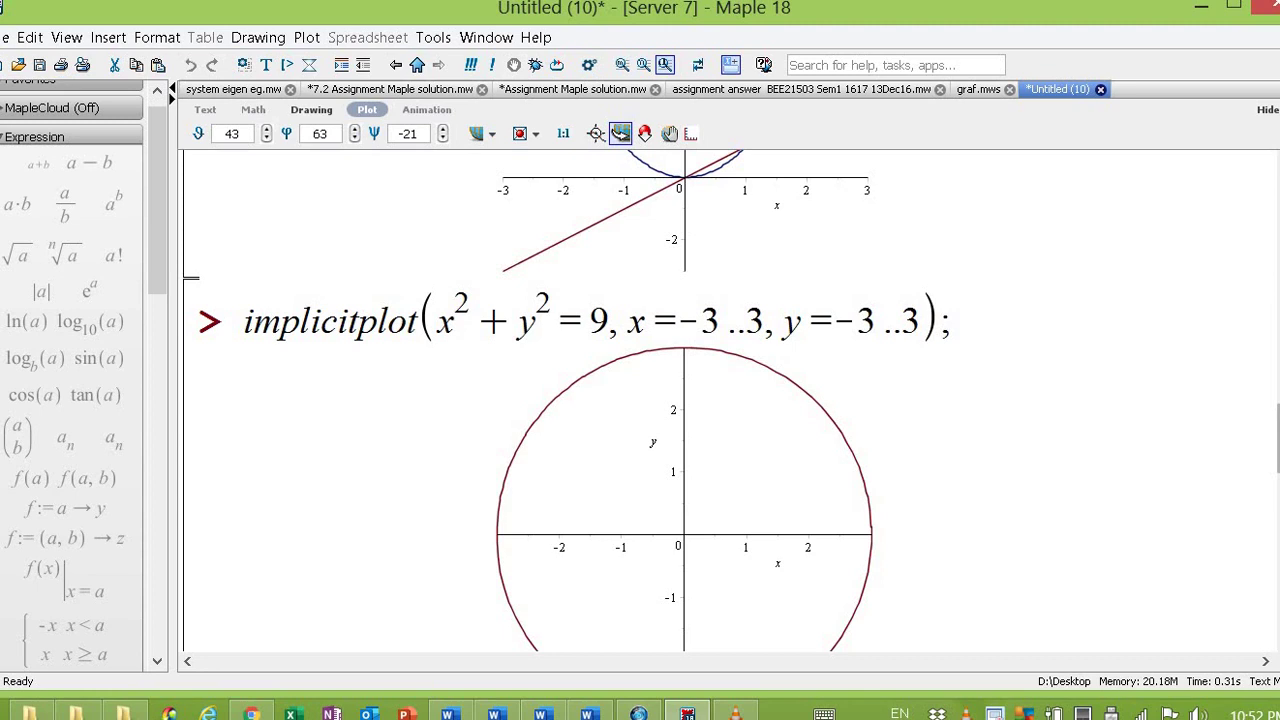
scroll(730, 400, "down", 5)
left_click(710, 478)
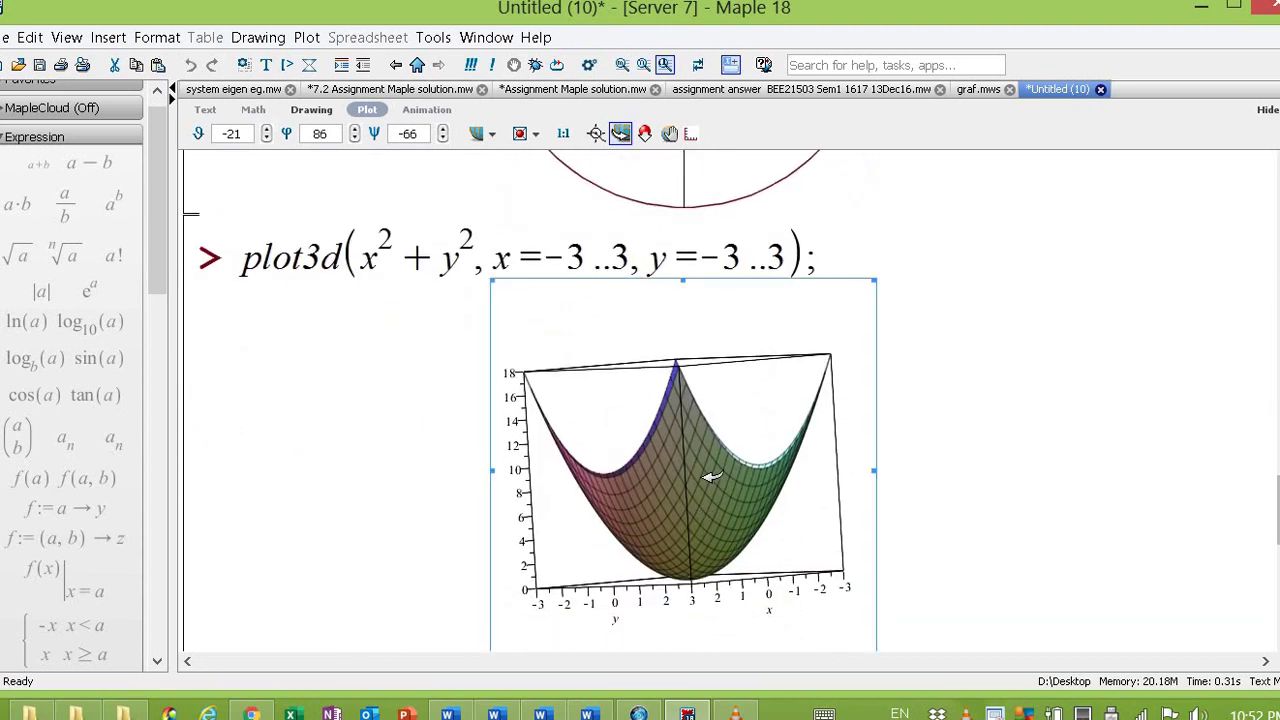
left_click_drag(710, 478, 665, 366)
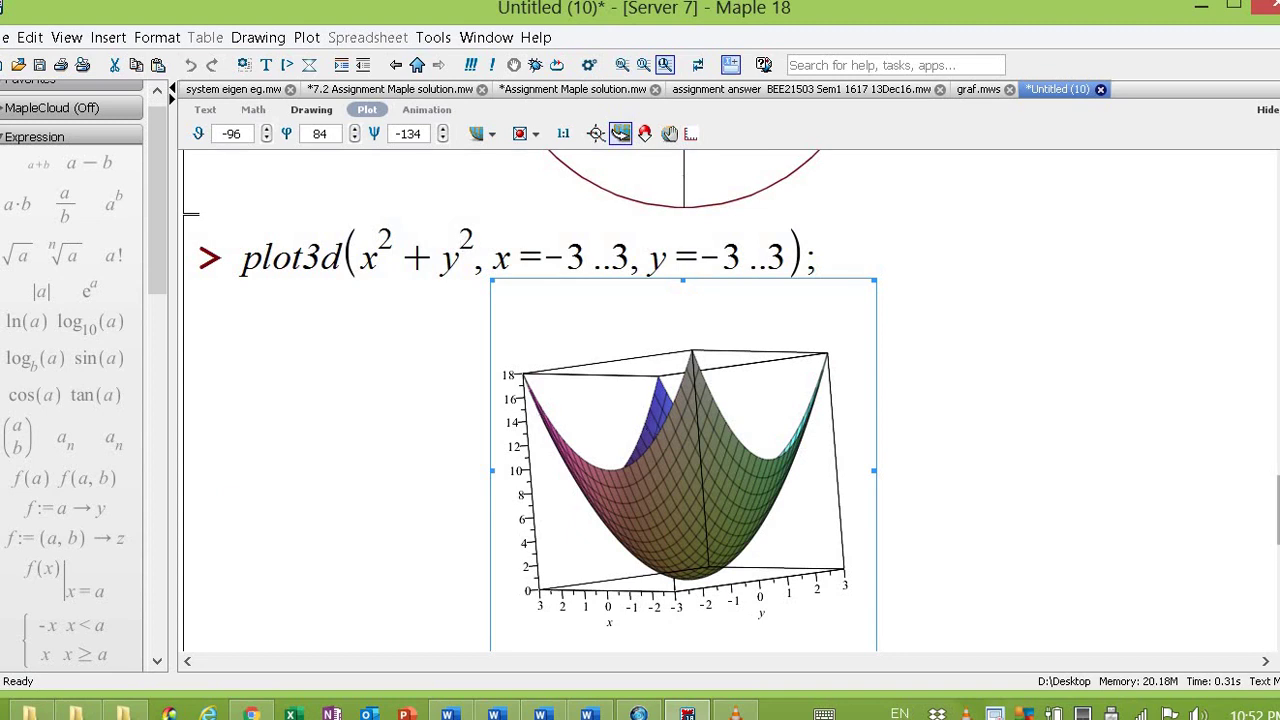
scroll(700, 400, "down", 5)
scroll(466, 367, "down", 2)
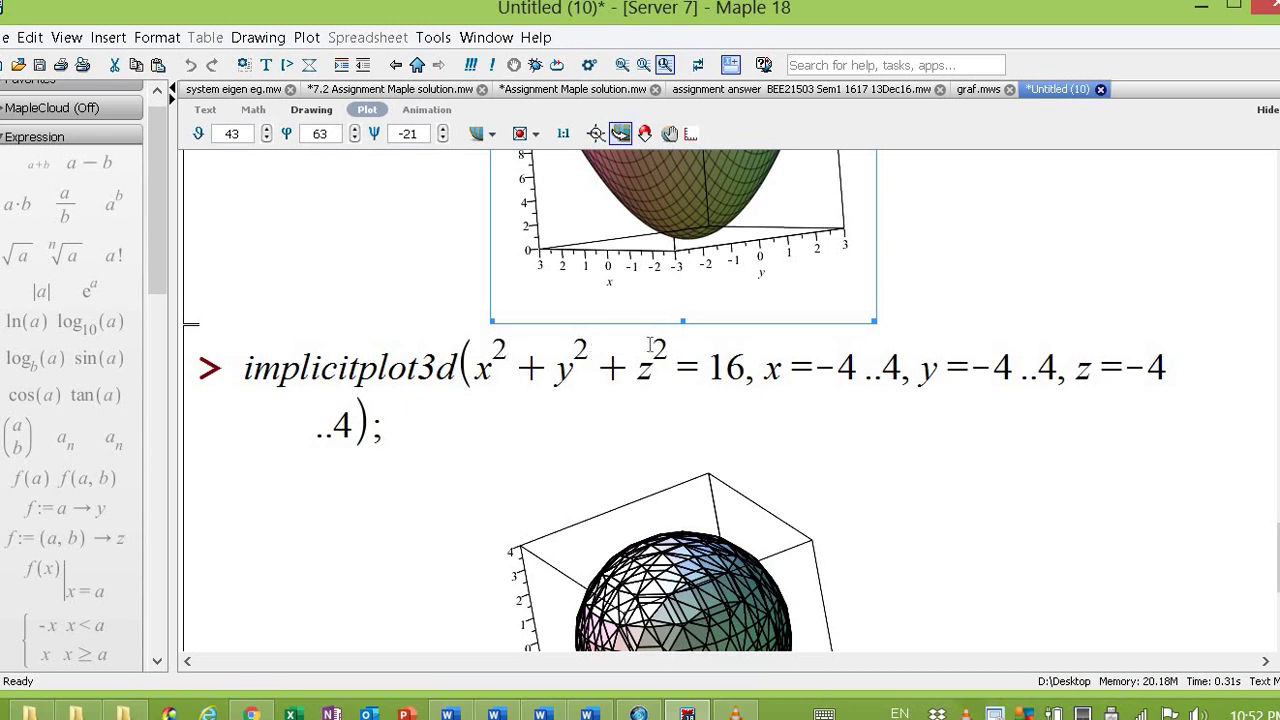
scroll(730, 400, "down", 5)
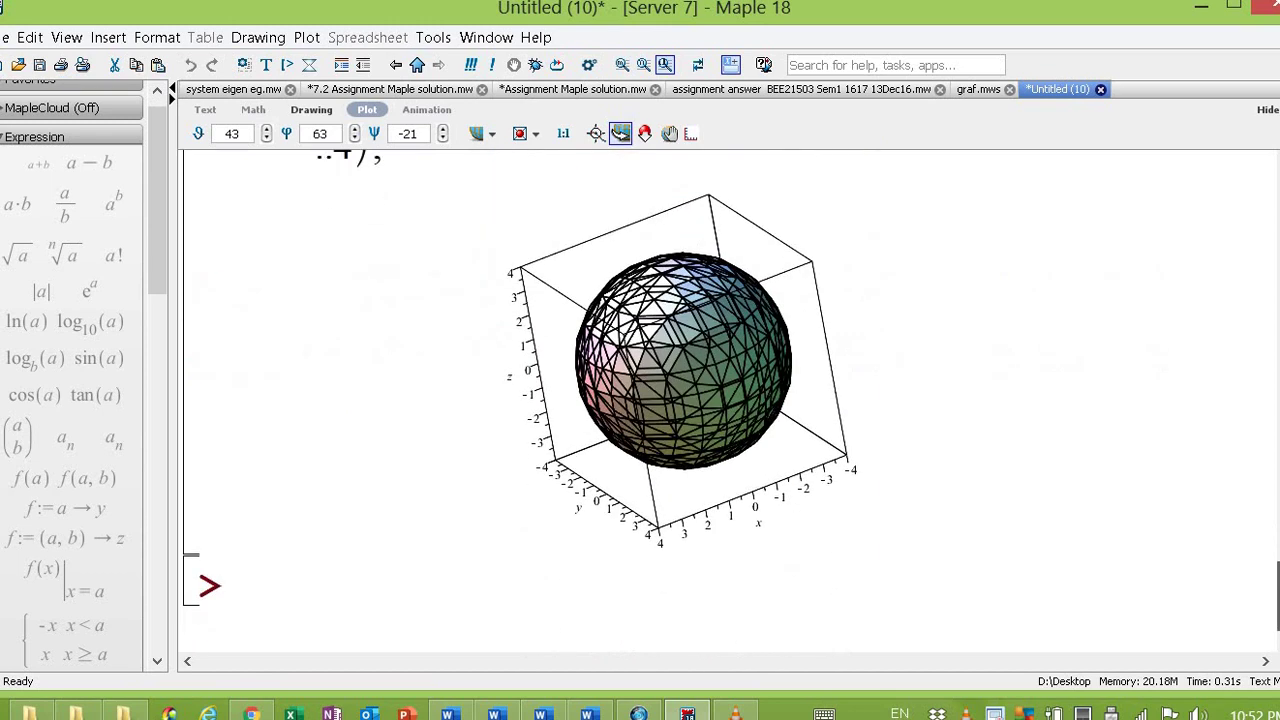
scroll(730, 400, "up", 2)
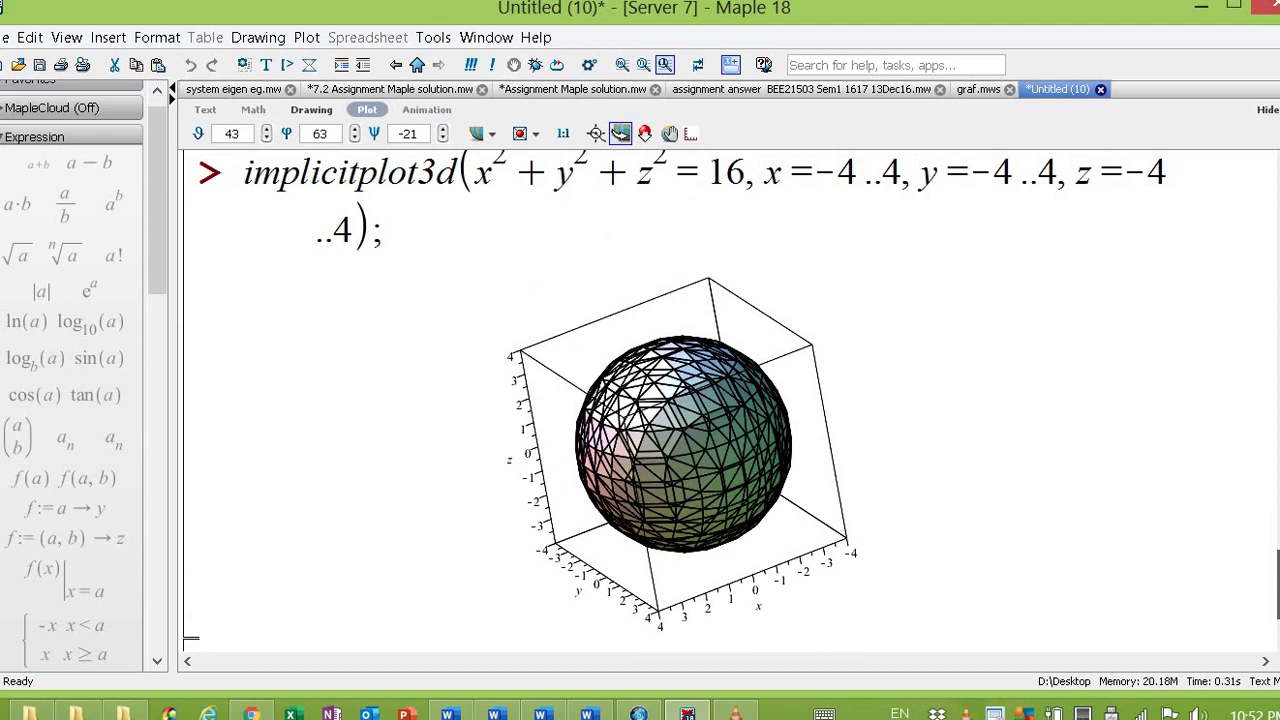